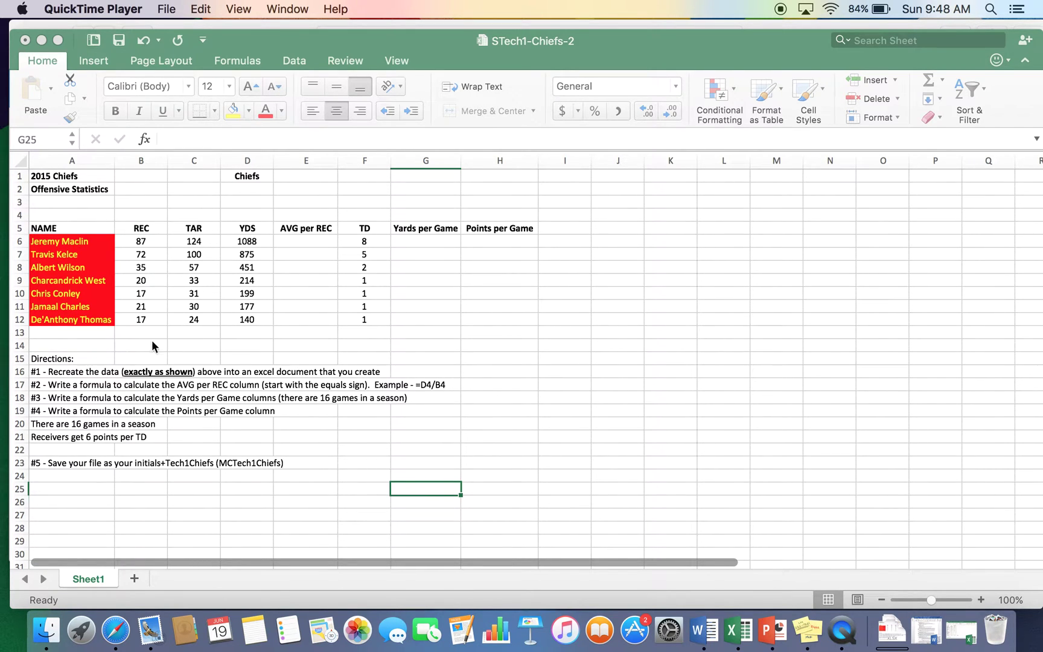
- Copy the Chiefs statistics table A1:H12 from Sheet1
click(55, 371)
click(56, 371)
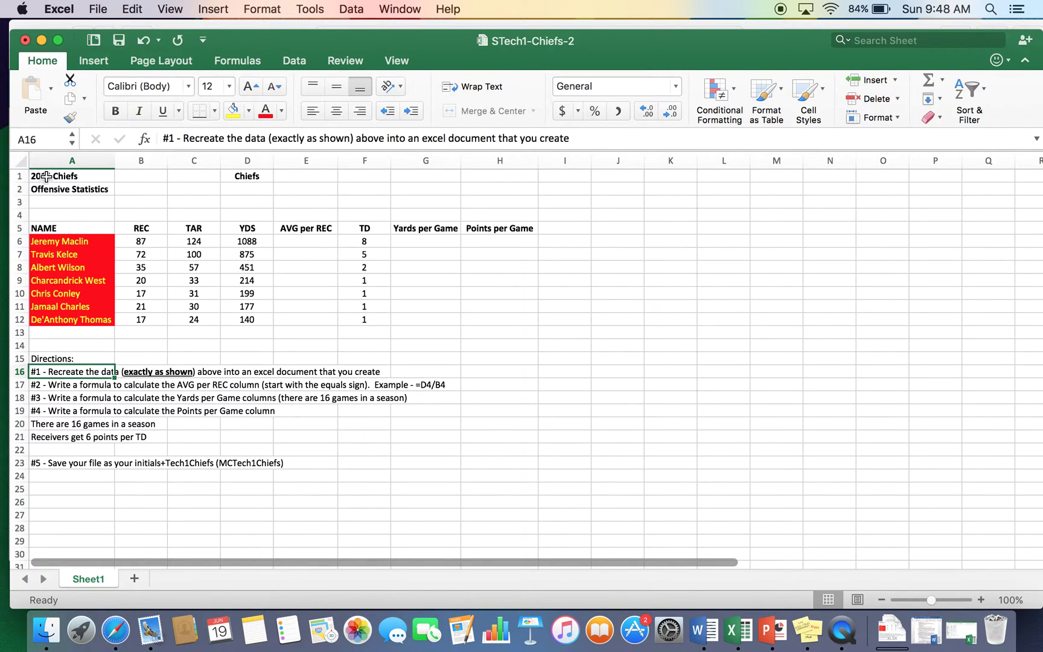
drag(47, 176, 529, 315)
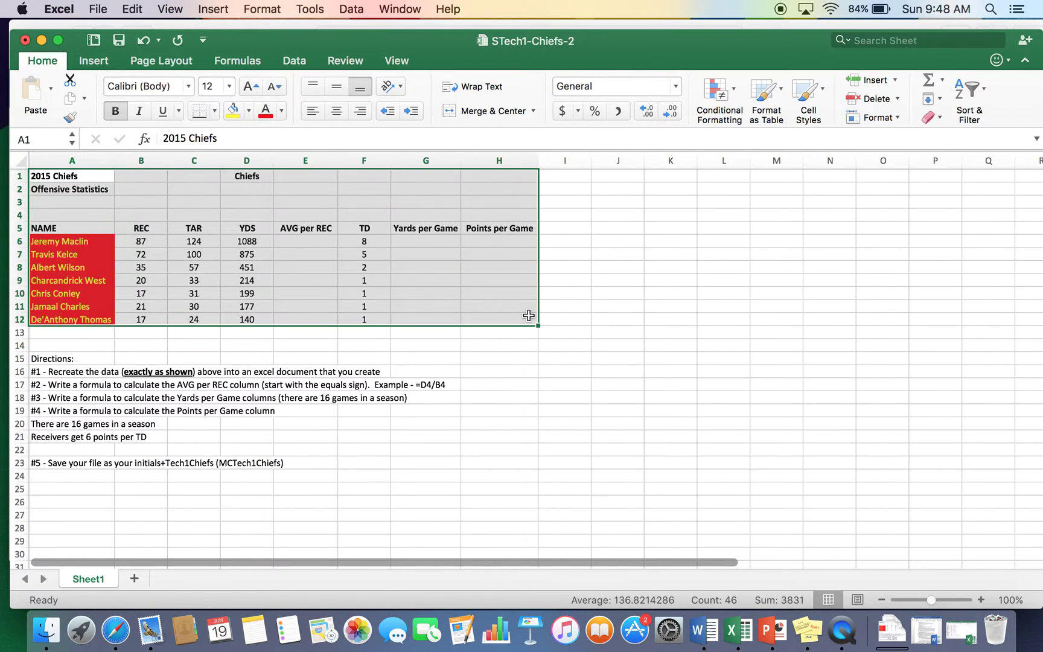
key(super+c)
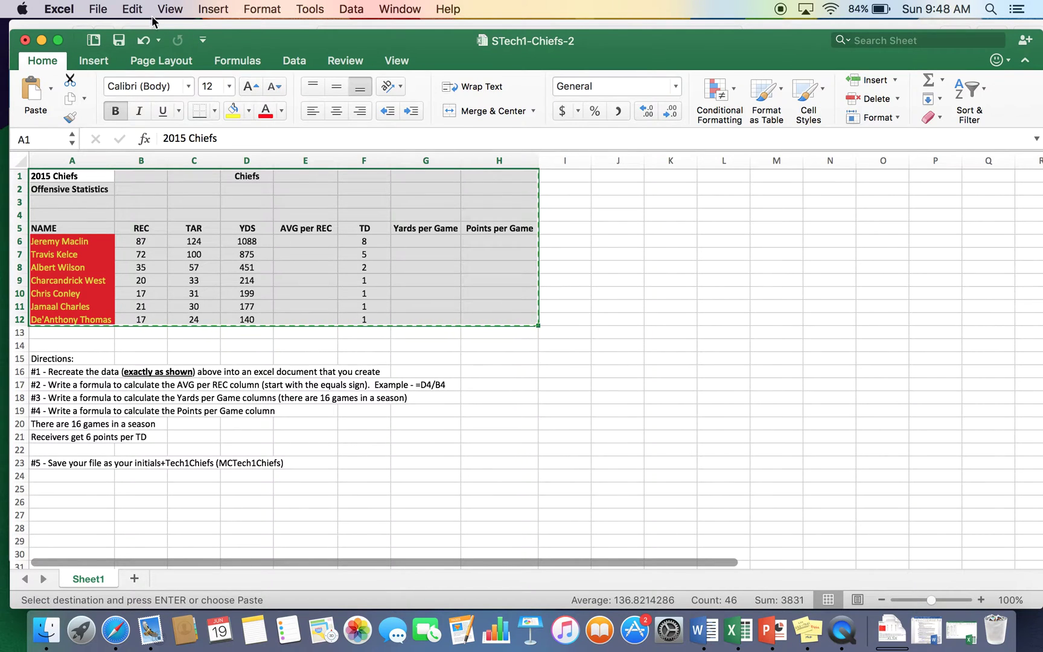
- Paste the copied table into cell A1 of a new Sheet3
click(134, 579)
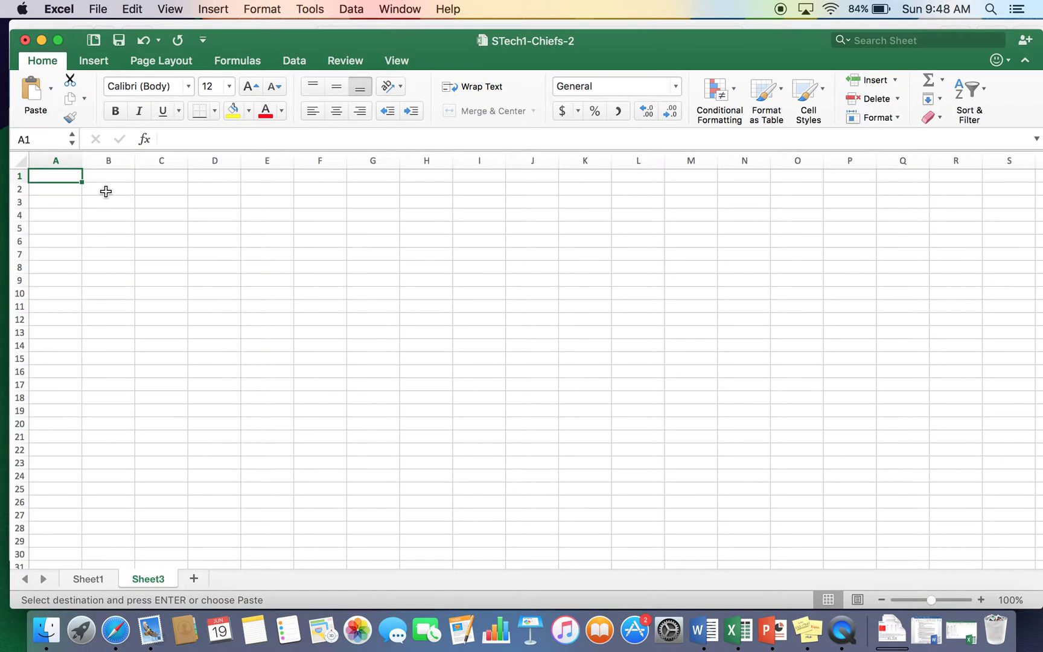
click(98, 8)
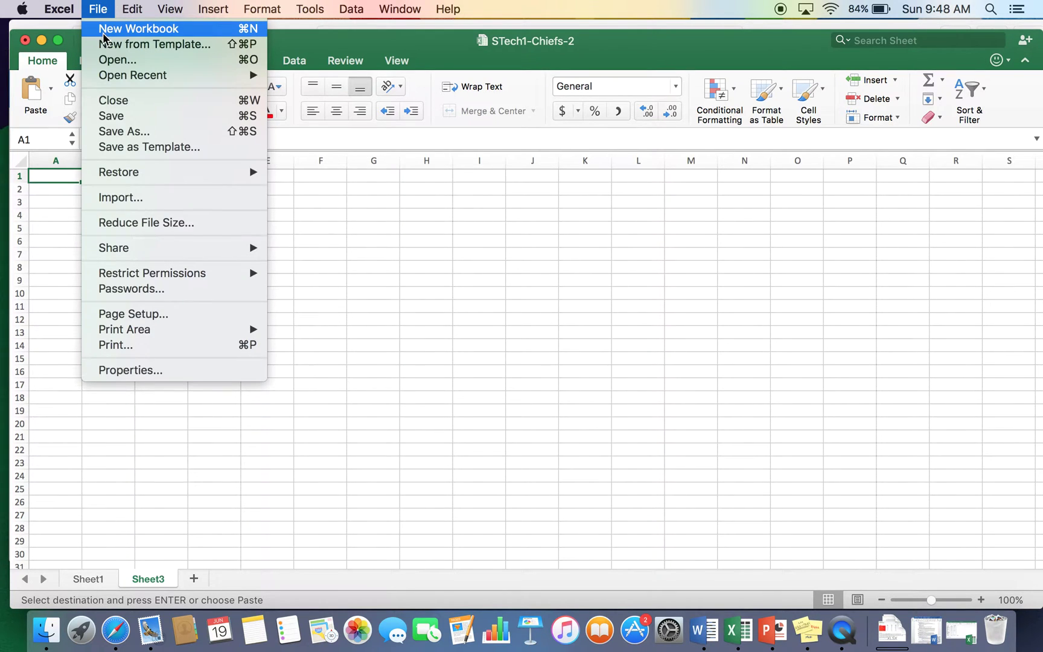
click(324, 317)
key(cmd+v)
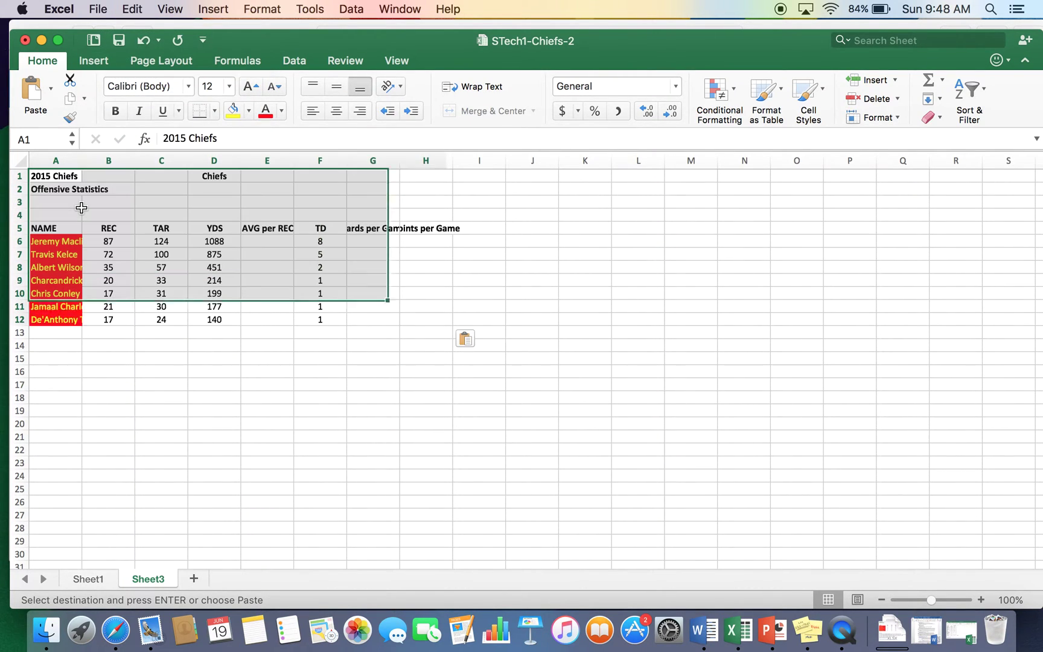
click(321, 461)
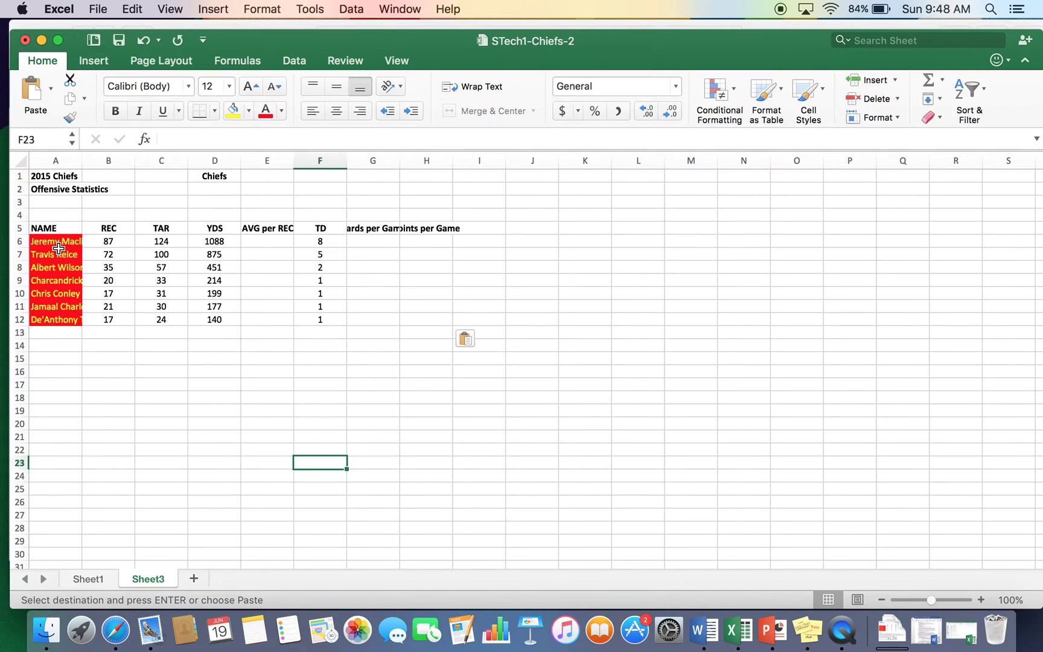
- Autofit column A to the player names and widen columns E, G and H to their headers
double_click(83, 160)
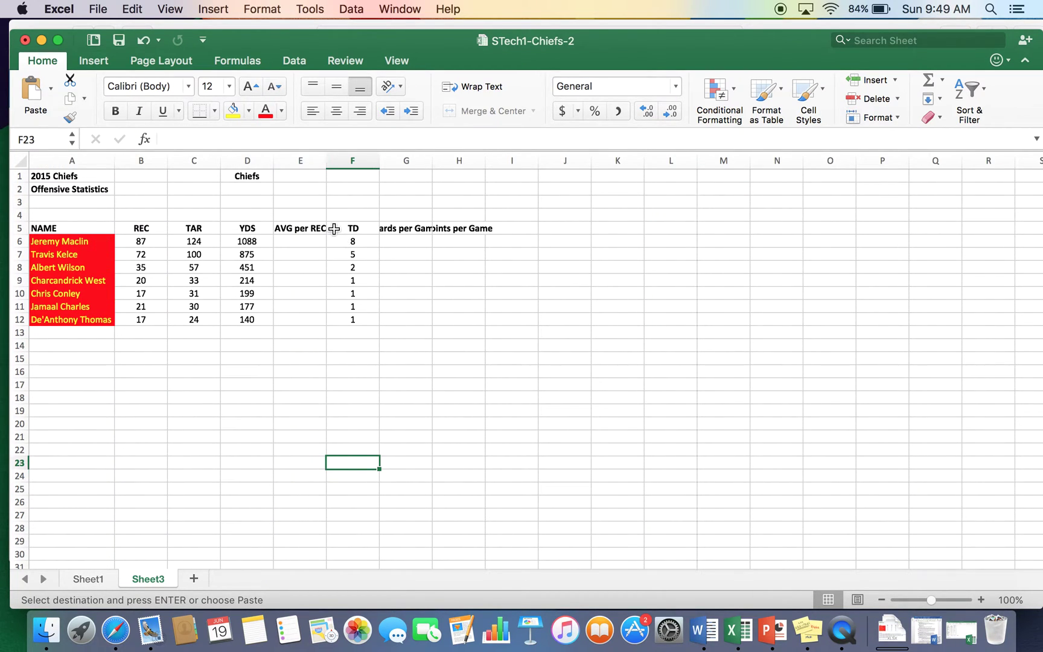
drag(324, 157, 329, 157)
click(393, 230)
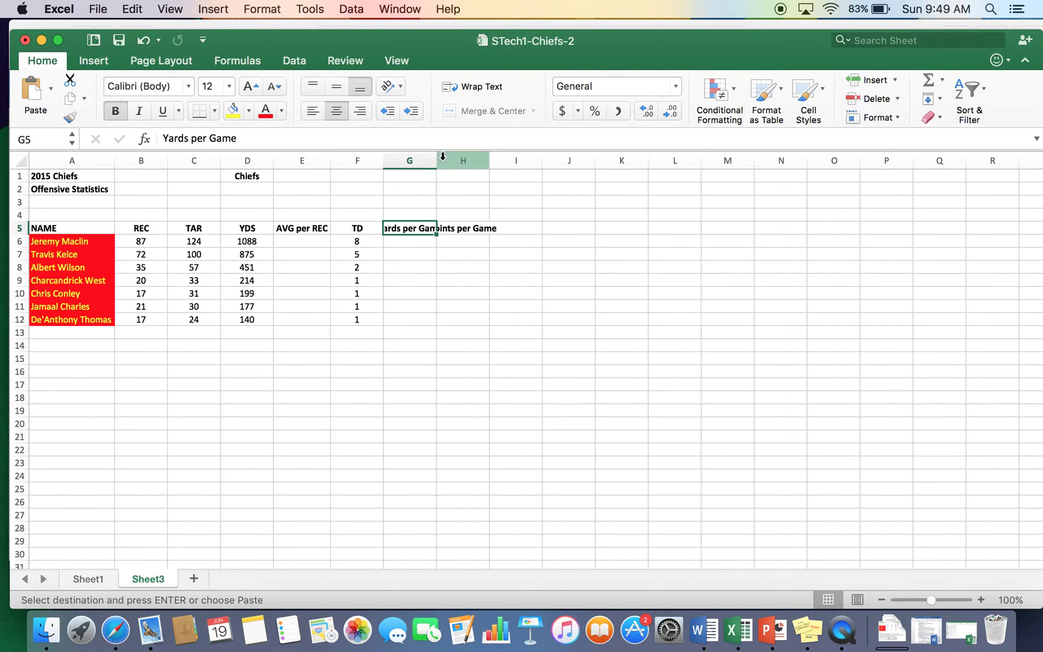
drag(436, 157, 453, 157)
click(480, 275)
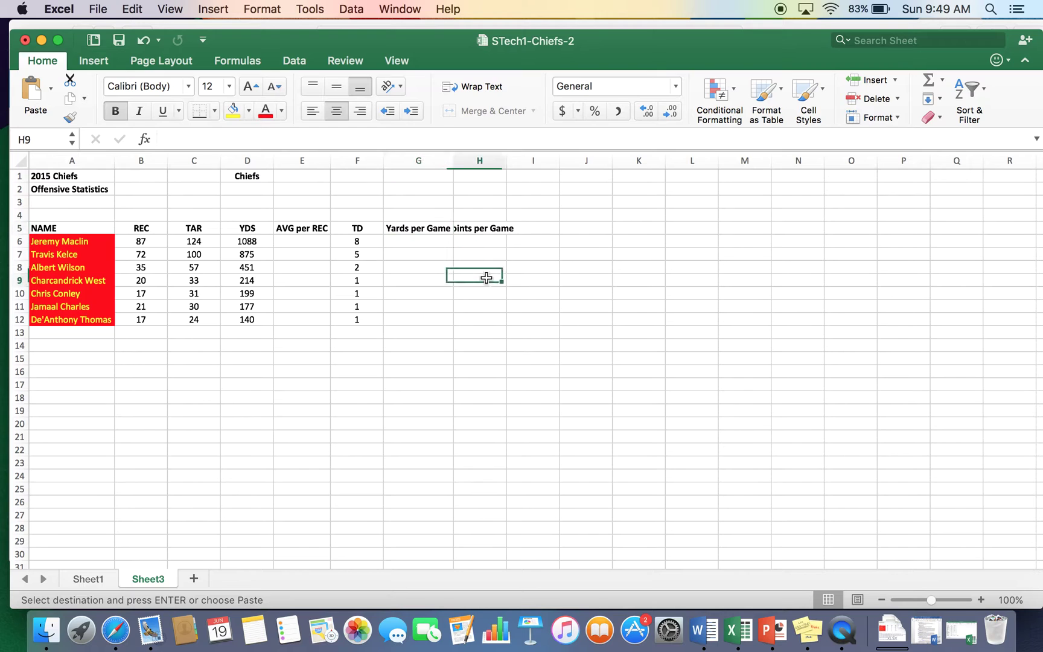
drag(509, 161, 526, 160)
click(517, 357)
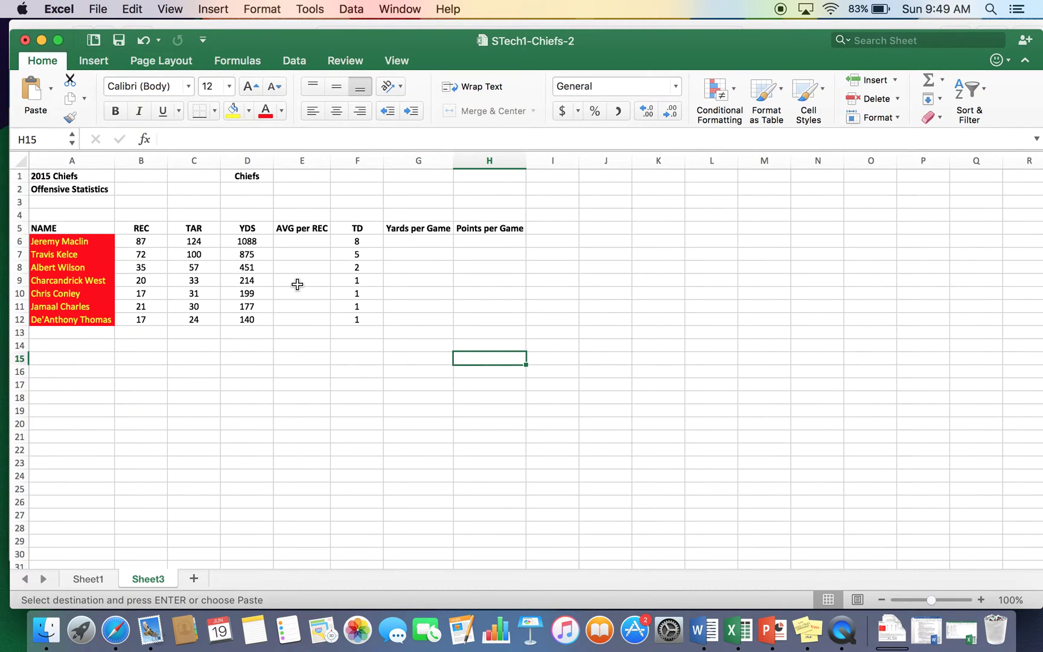
click(89, 580)
click(69, 387)
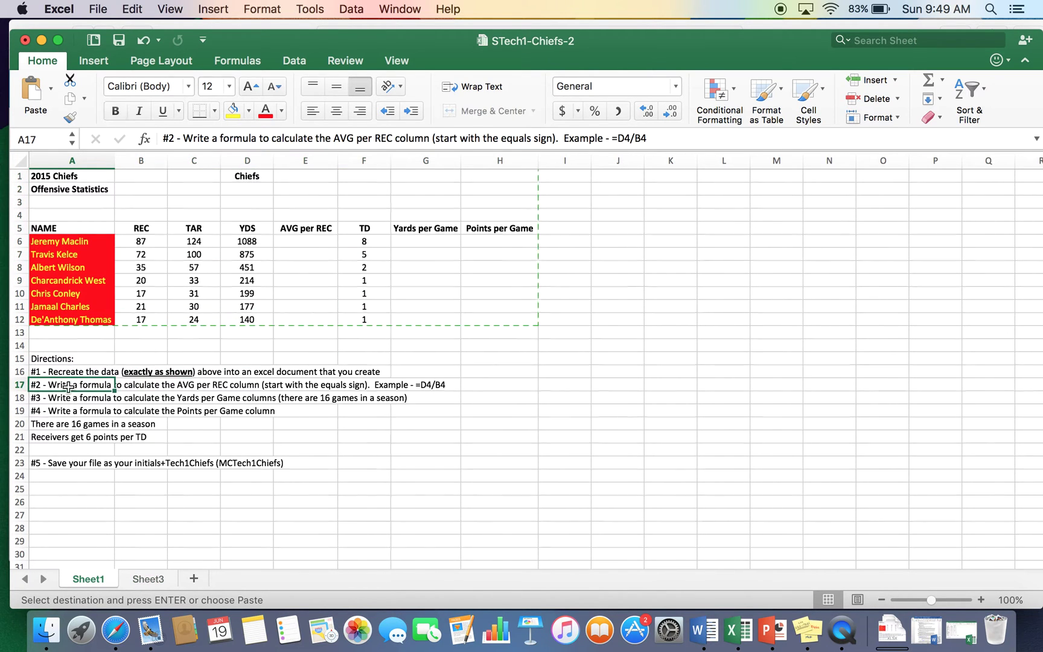
click(240, 241)
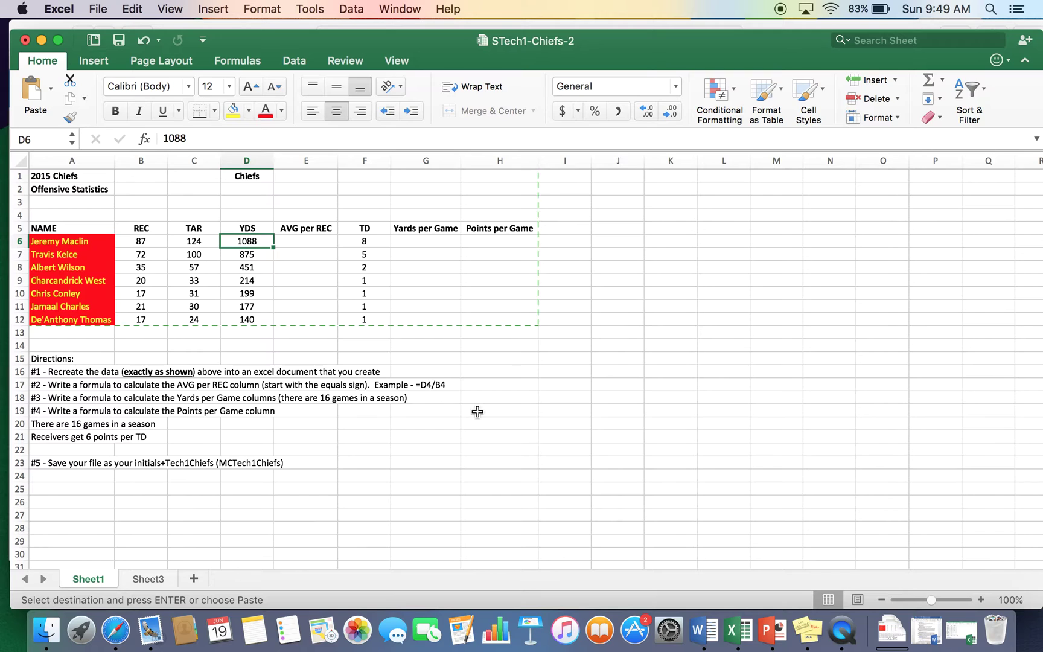
click(150, 242)
click(248, 241)
click(158, 241)
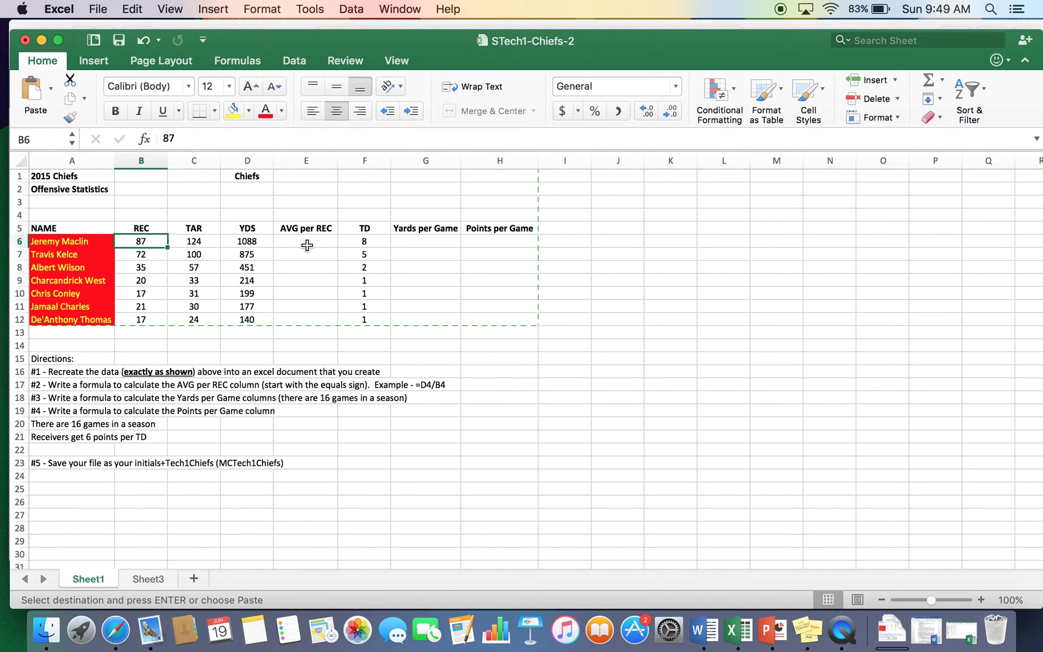
click(140, 578)
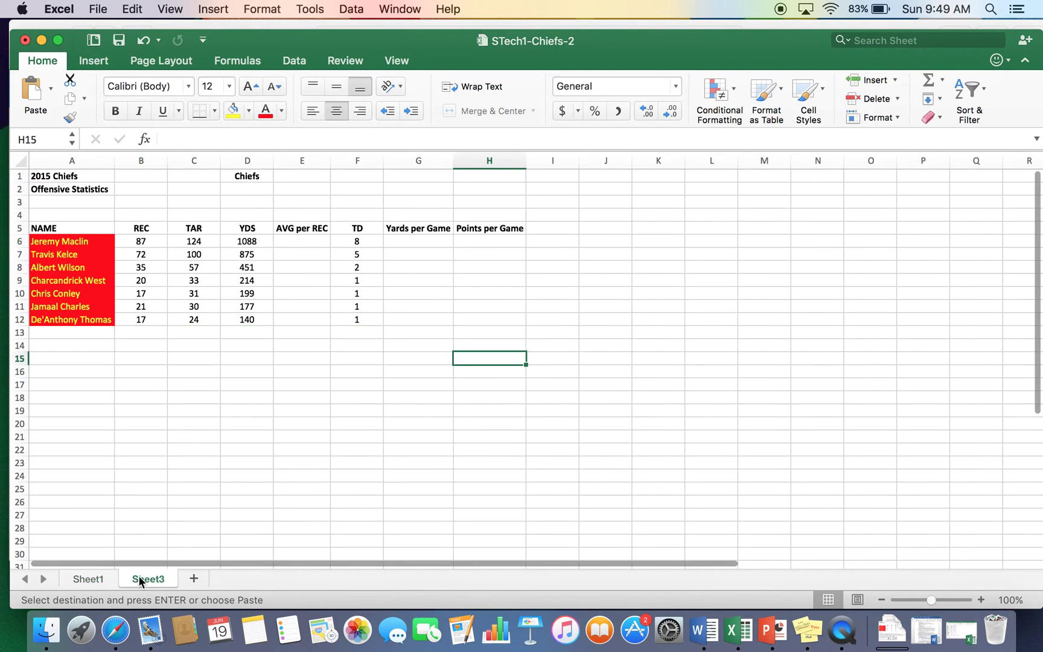
click(292, 246)
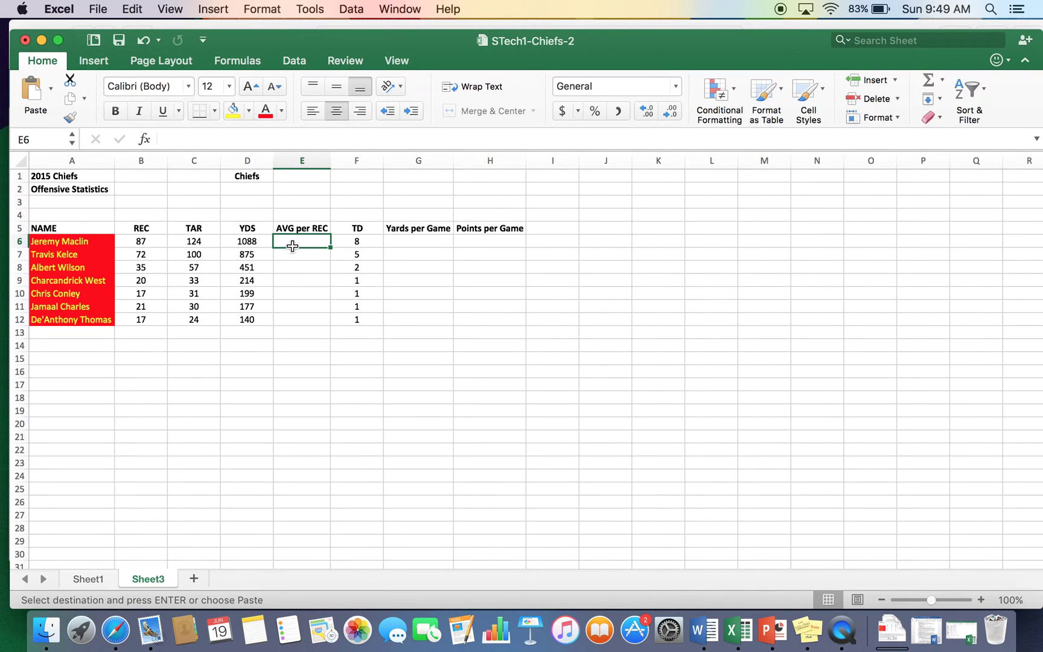
- Enter the formula =D6/B6 in E6 to get yards per reception
text(=)
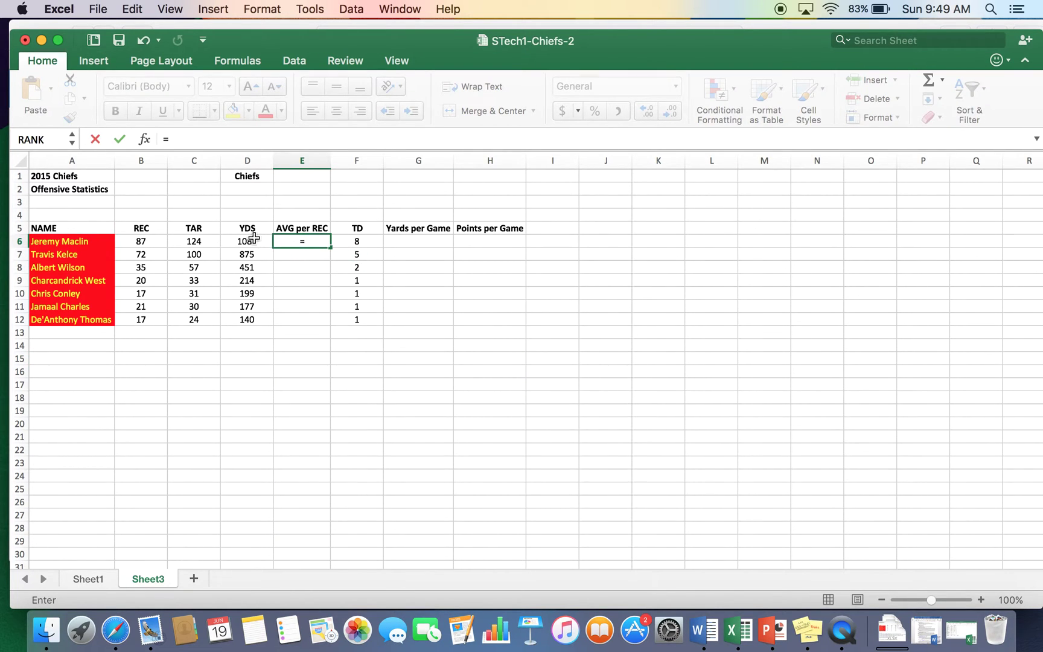
click(247, 242)
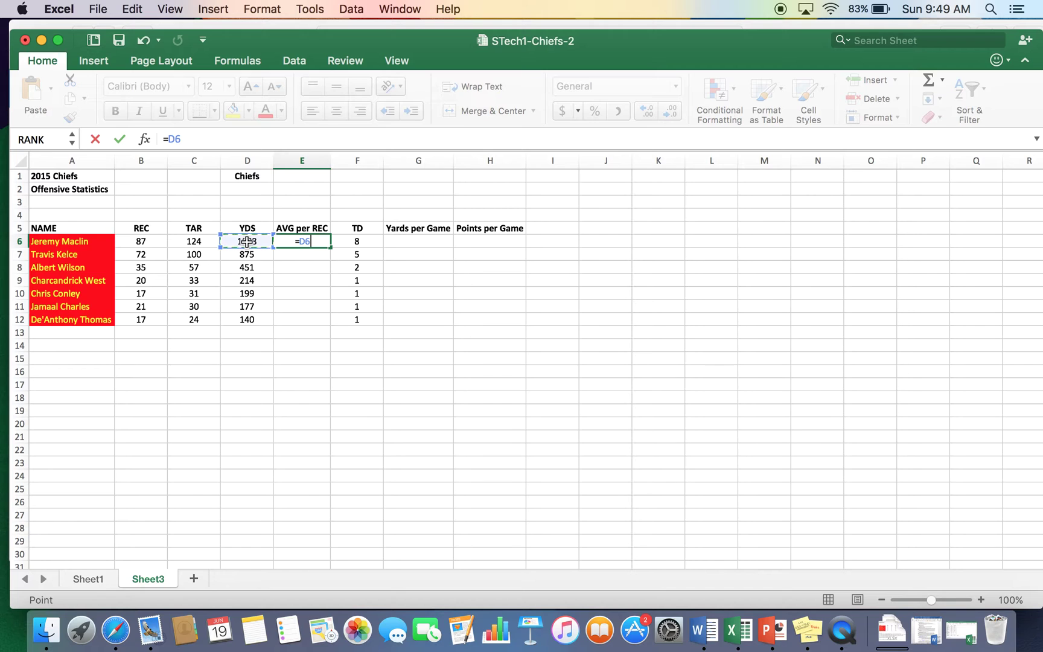
text(/)
click(140, 241)
key(Return)
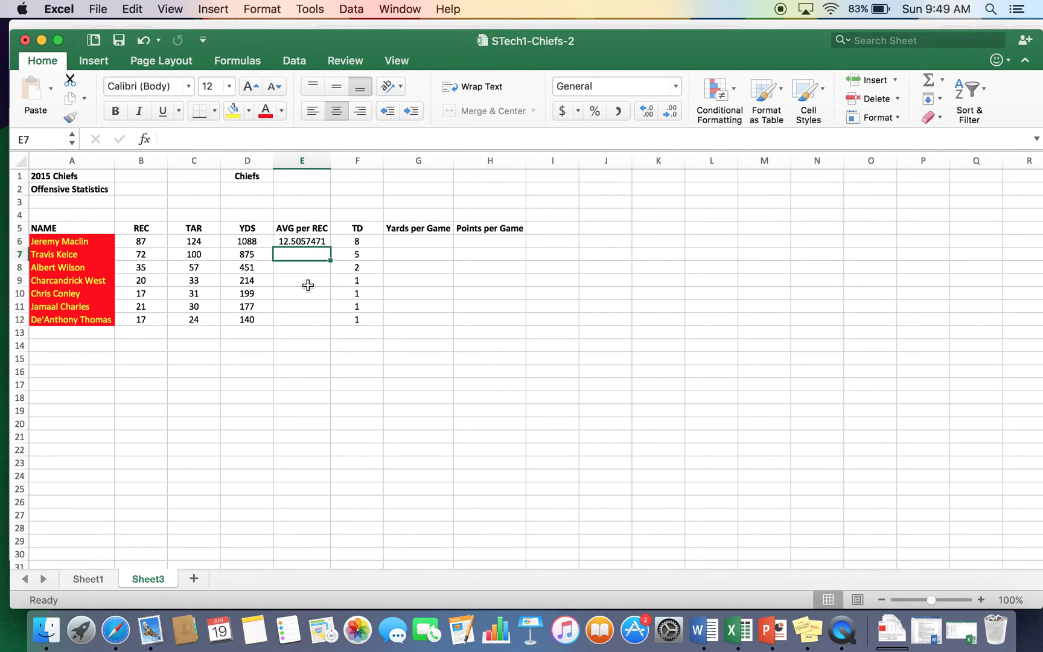
- Show the AVG per REC values E6:E12 with one decimal and fill E6's formula down to E12
click(324, 240)
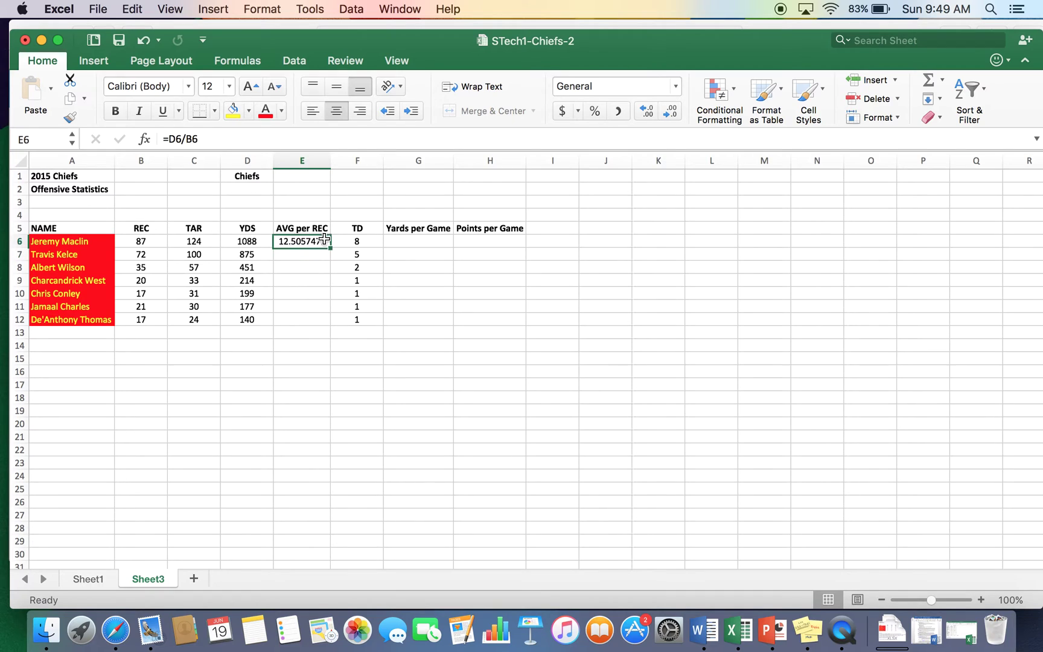
click(302, 161)
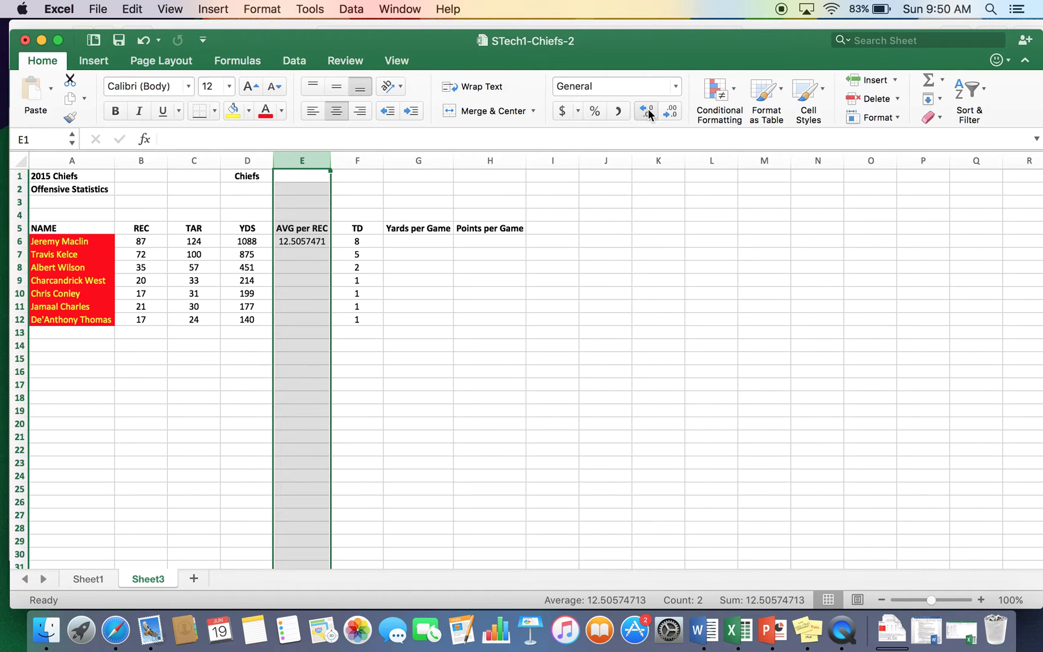
click(622, 230)
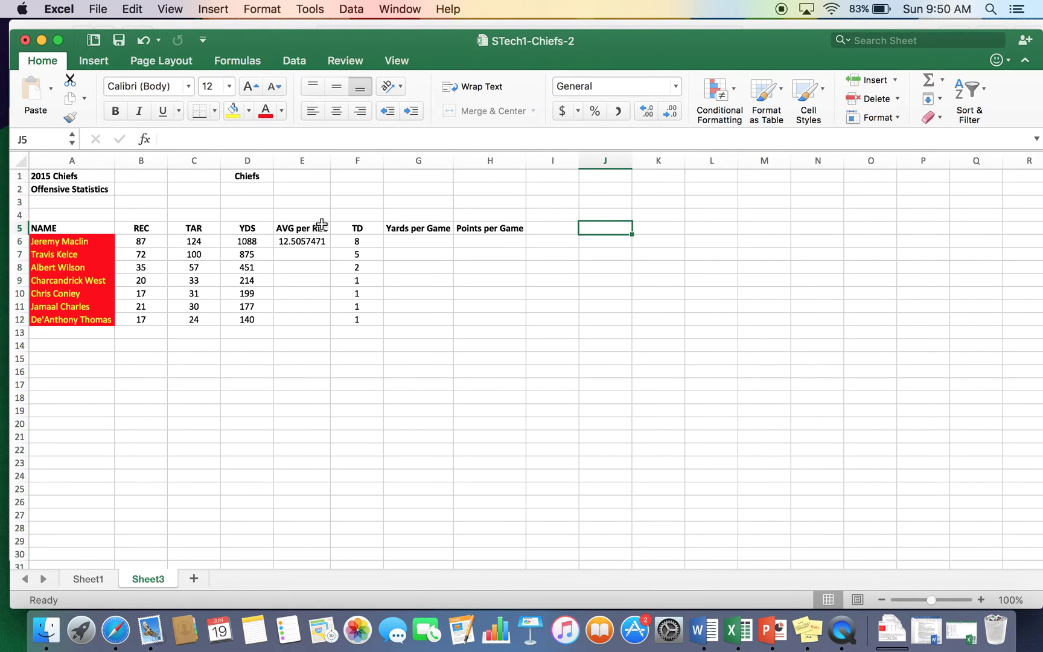
drag(301, 242, 302, 322)
click(647, 114)
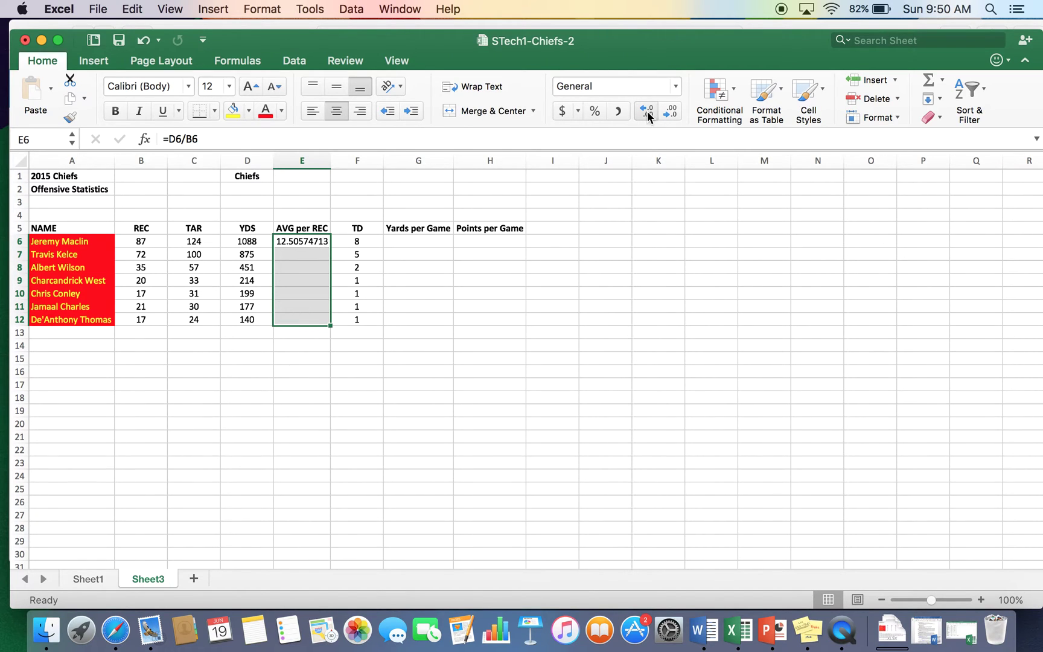
click(669, 112)
click(669, 113)
click(669, 112)
click(669, 112)
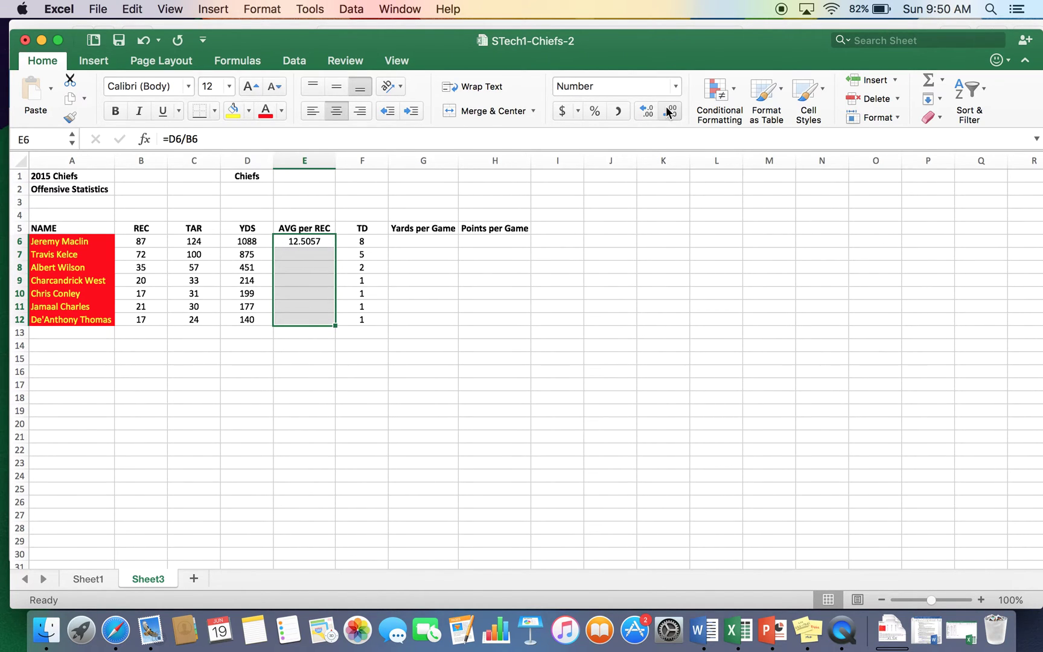
click(669, 112)
click(571, 277)
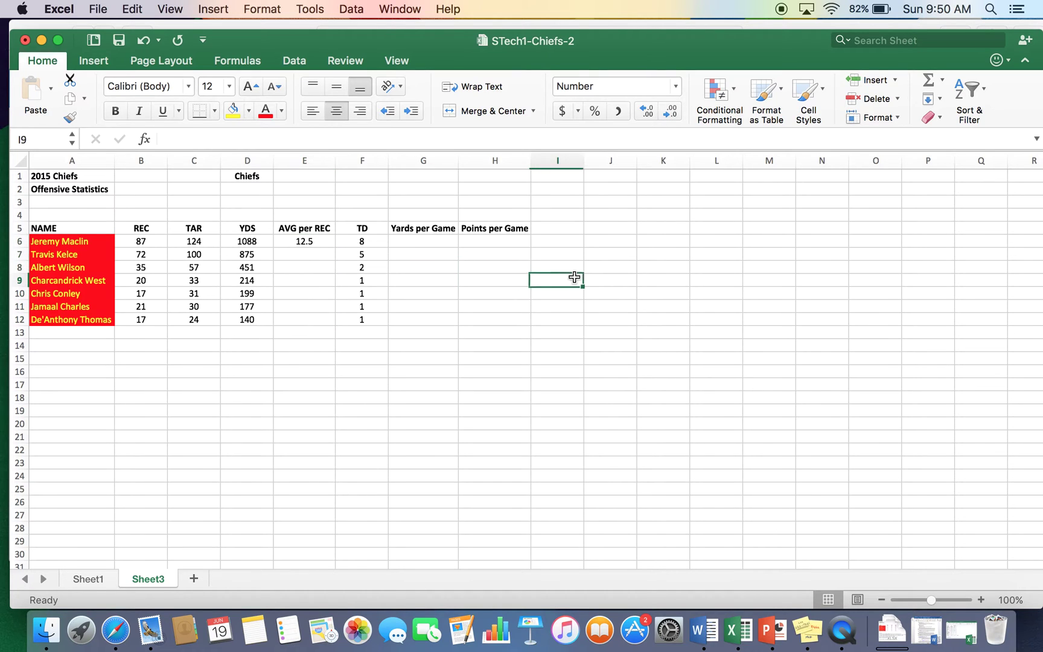
click(305, 241)
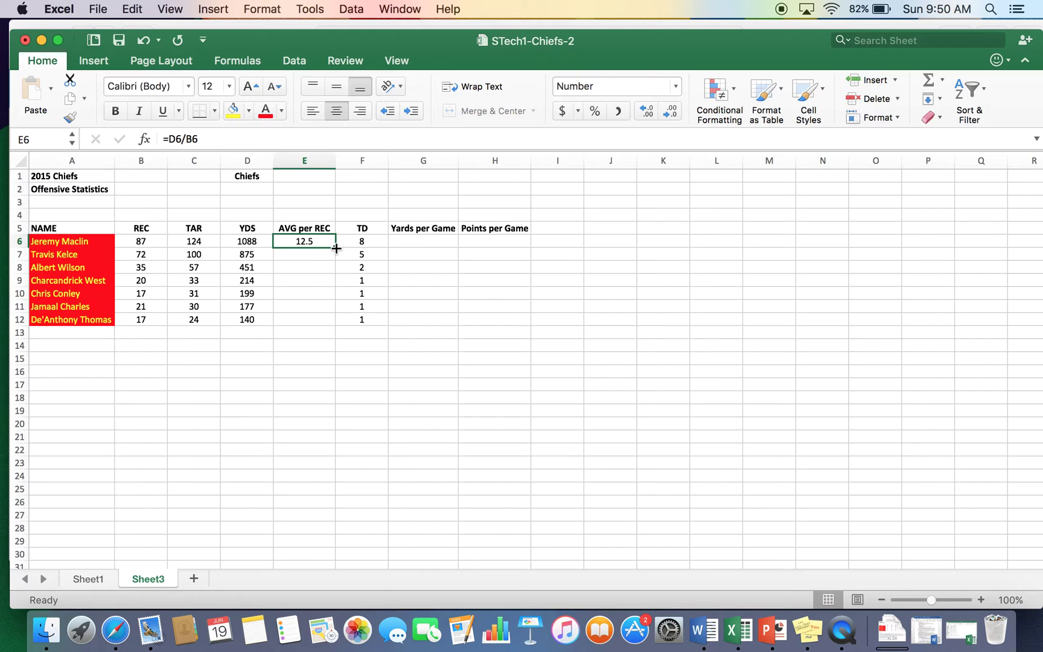
drag(336, 248, 332, 322)
- Check that the copied AVG per REC formulas in E6 and E7 reference their own rows
click(326, 378)
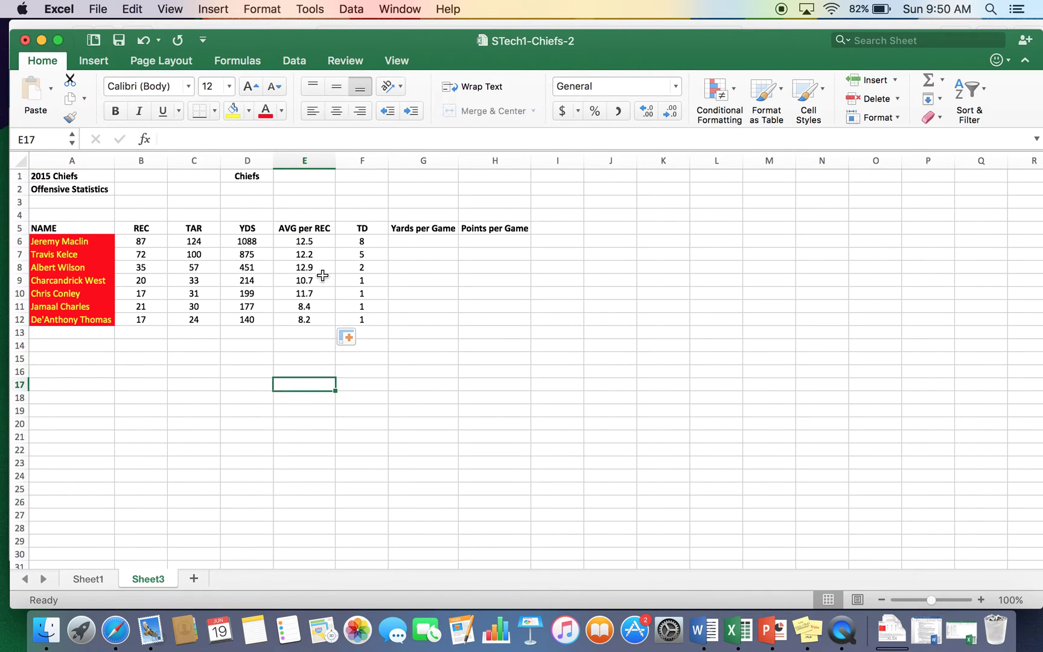
click(309, 254)
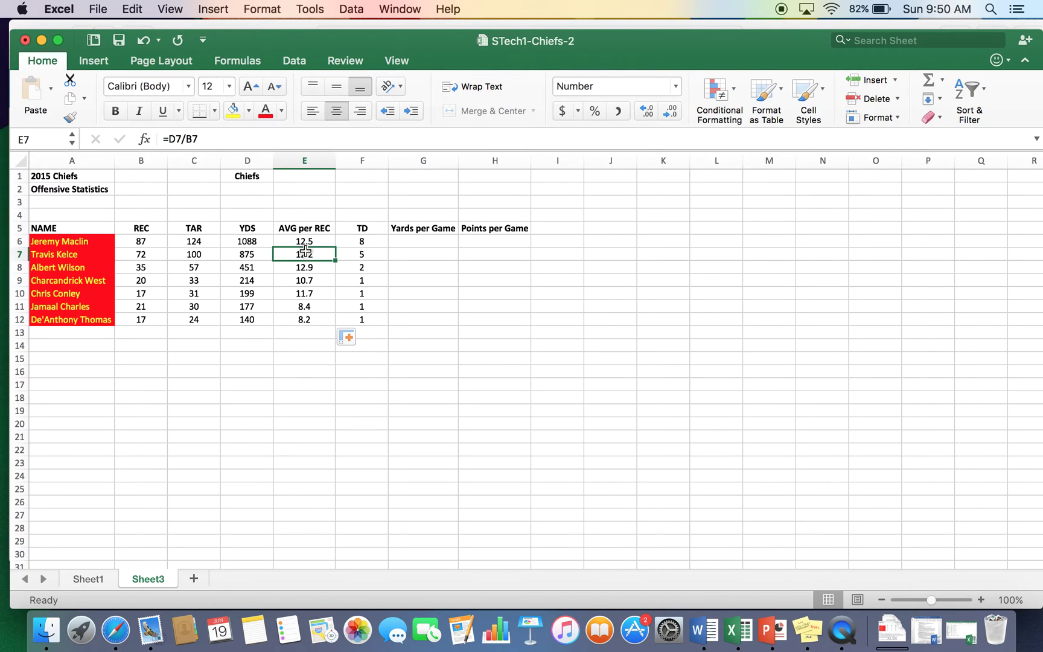
click(305, 241)
key(Down)
key(Down)
key(Down)
key(Down)
key(Down)
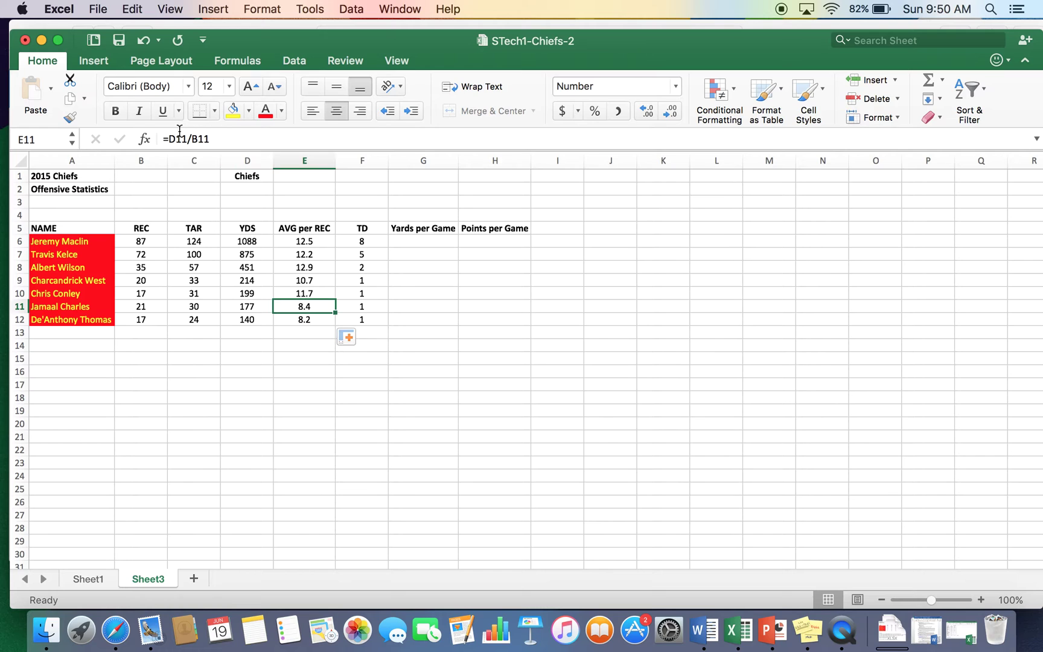
click(423, 242)
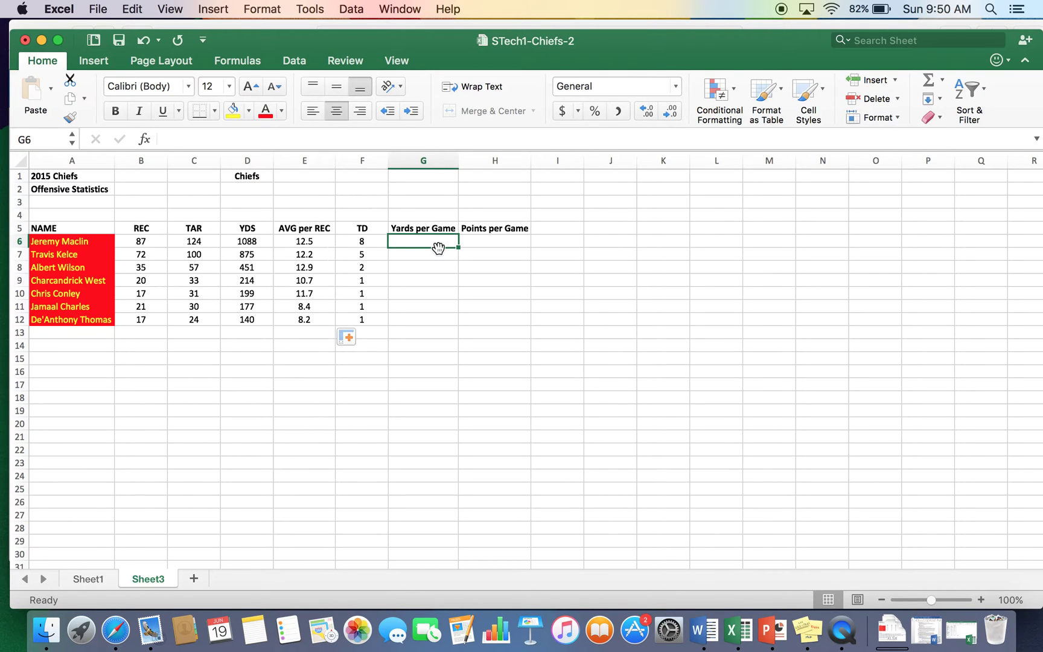
- Enter =D6/16 in G6, removing the stray Sheet3! prefix, to show 68 yards per game
text(=)
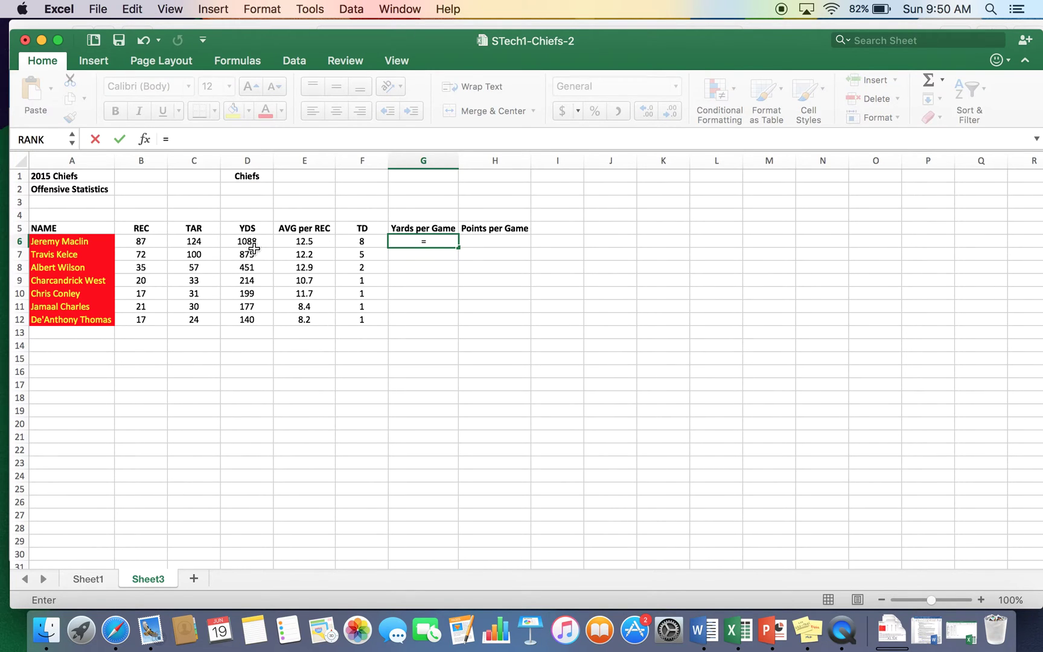
click(254, 247)
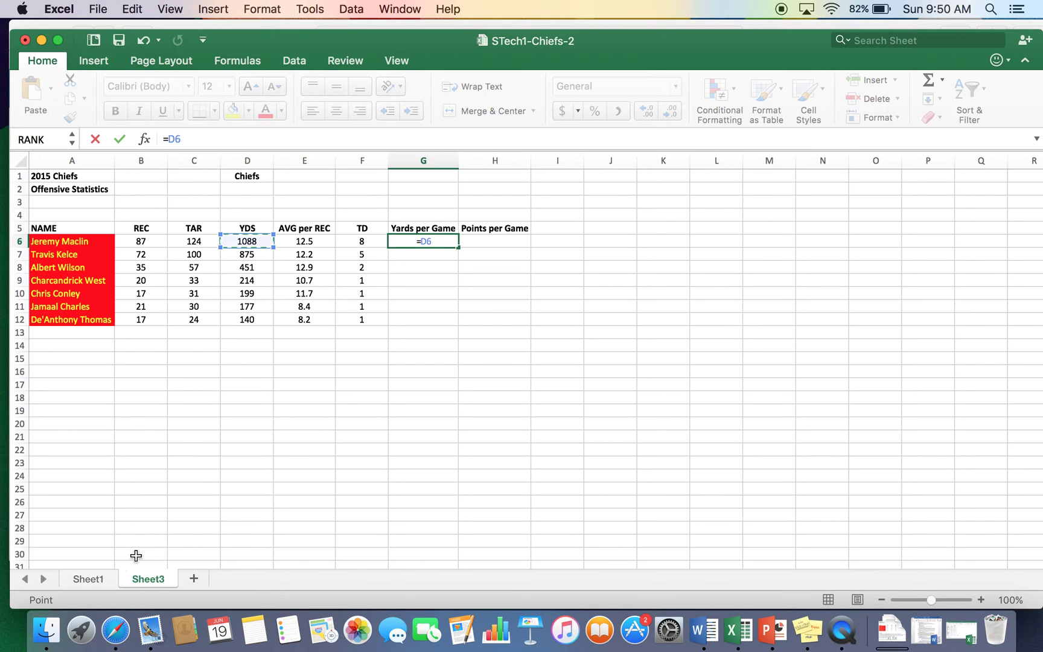
click(88, 578)
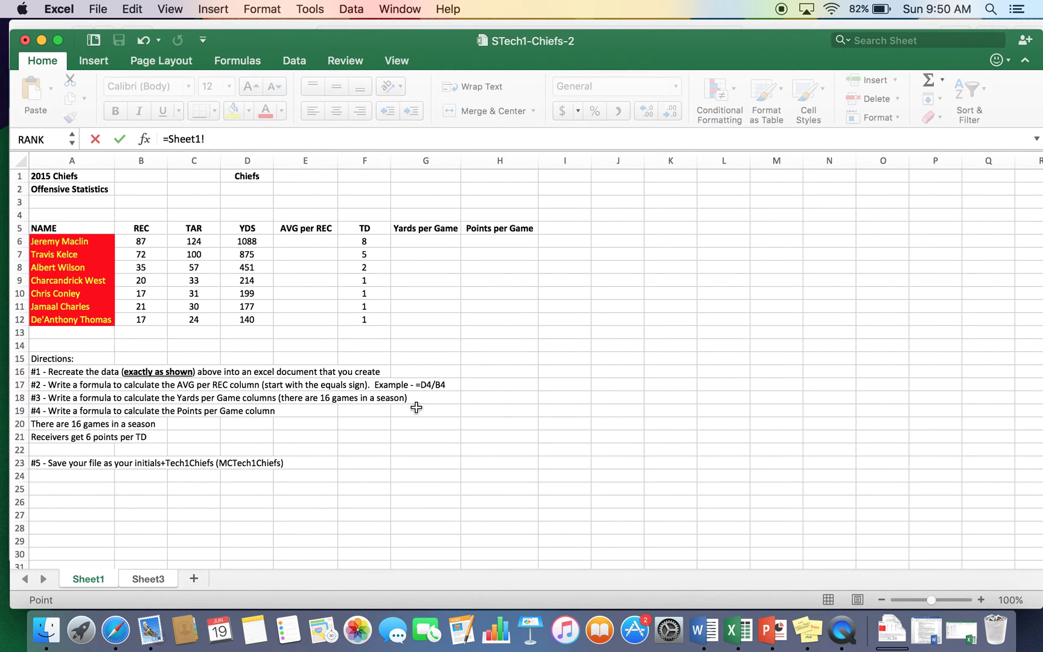
click(138, 579)
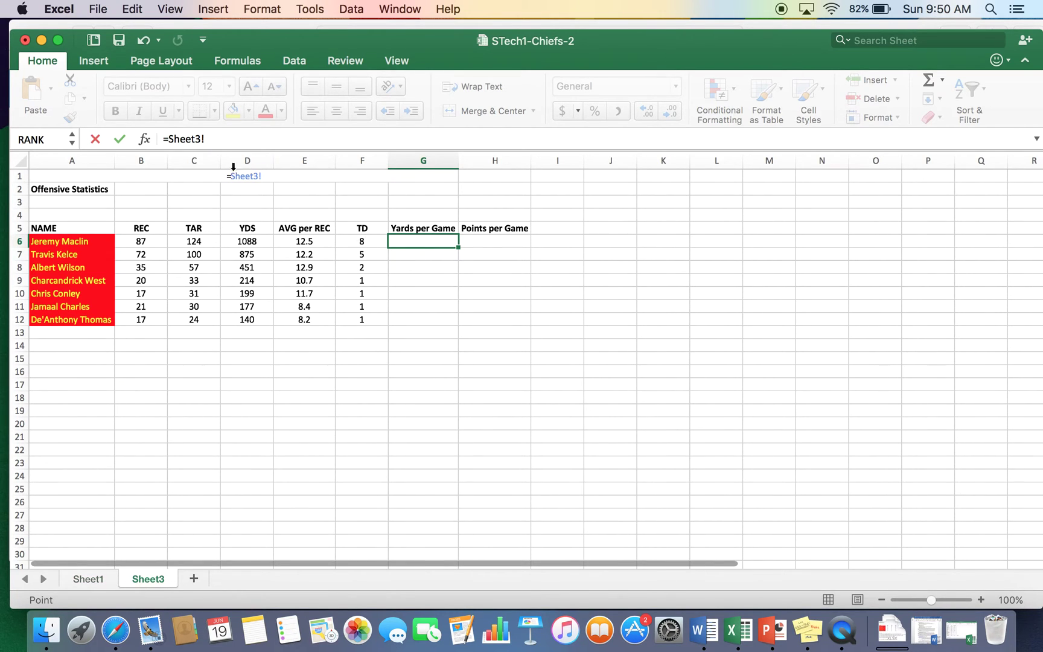
key(BackSpace)
key(BackSpace)
key(BackSpace)
key(BackSpace)
key(BackSpace)
key(BackSpace)
key(BackSpace)
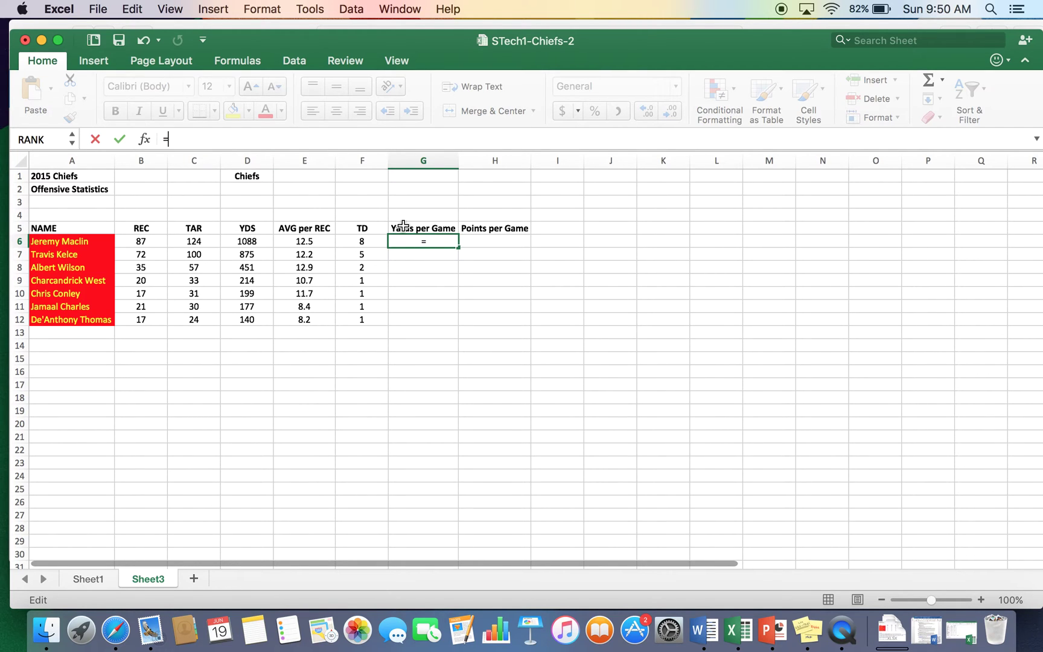
click(241, 240)
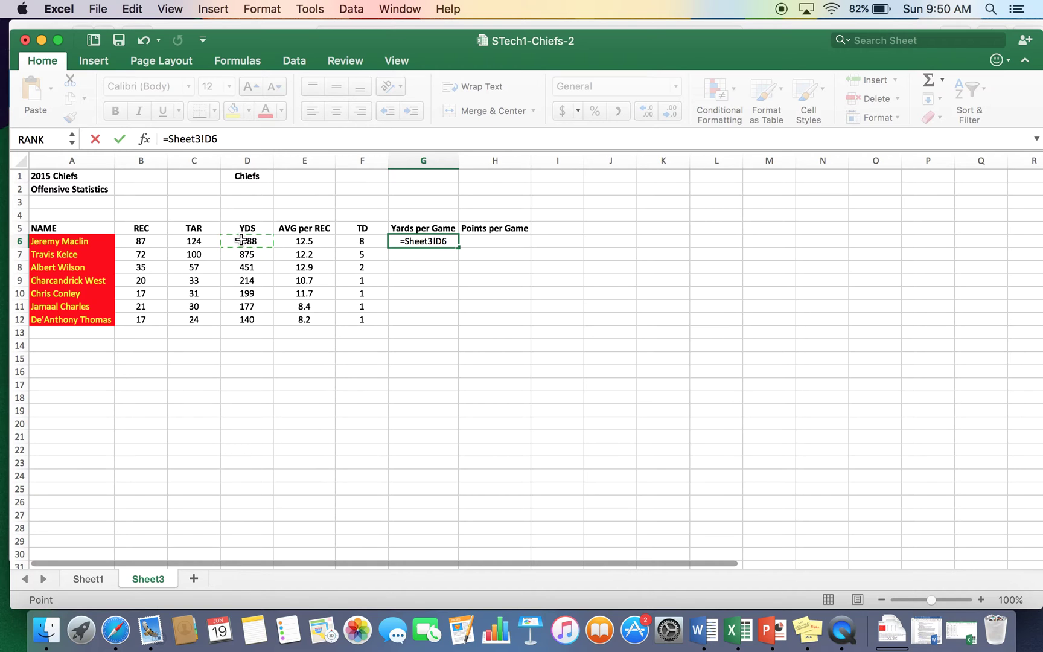
text(/16)
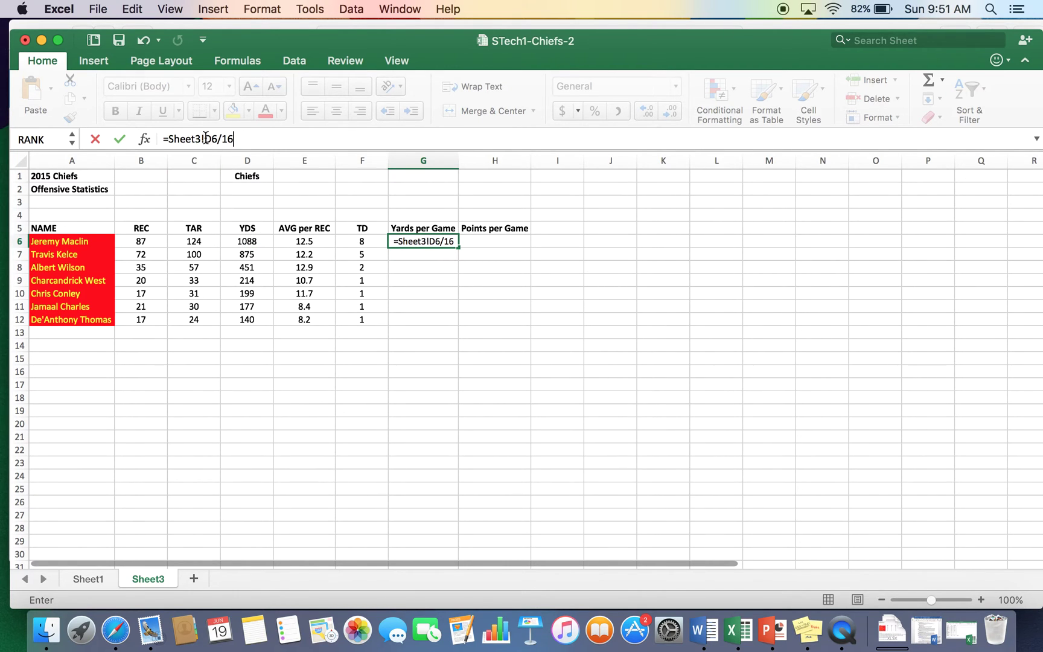
drag(206, 139, 169, 140)
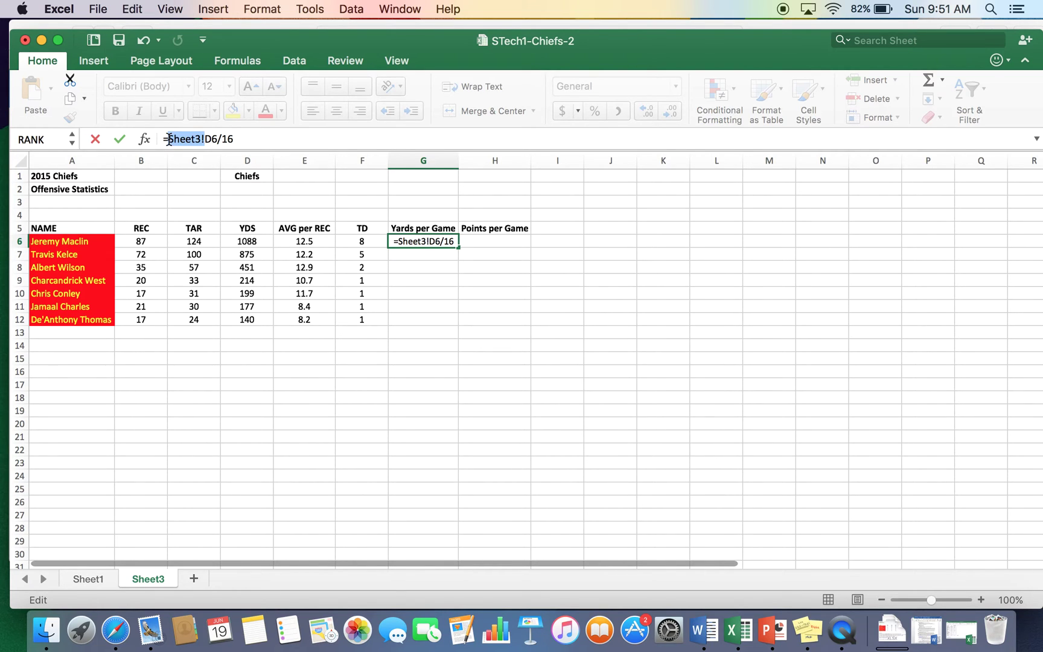
key(BackSpace)
key(Return)
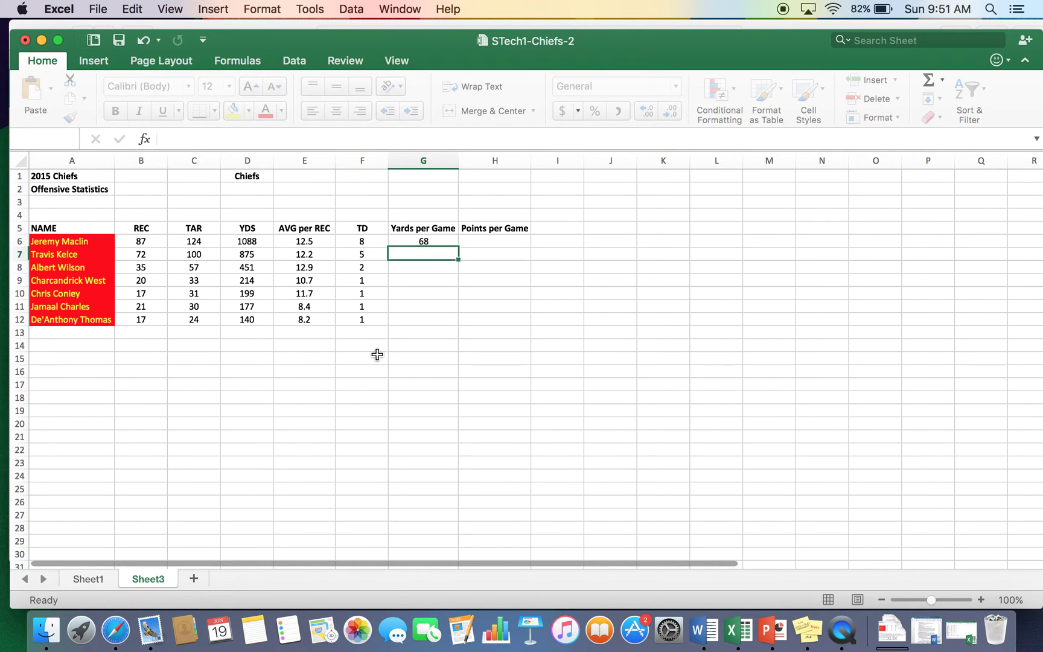
click(427, 241)
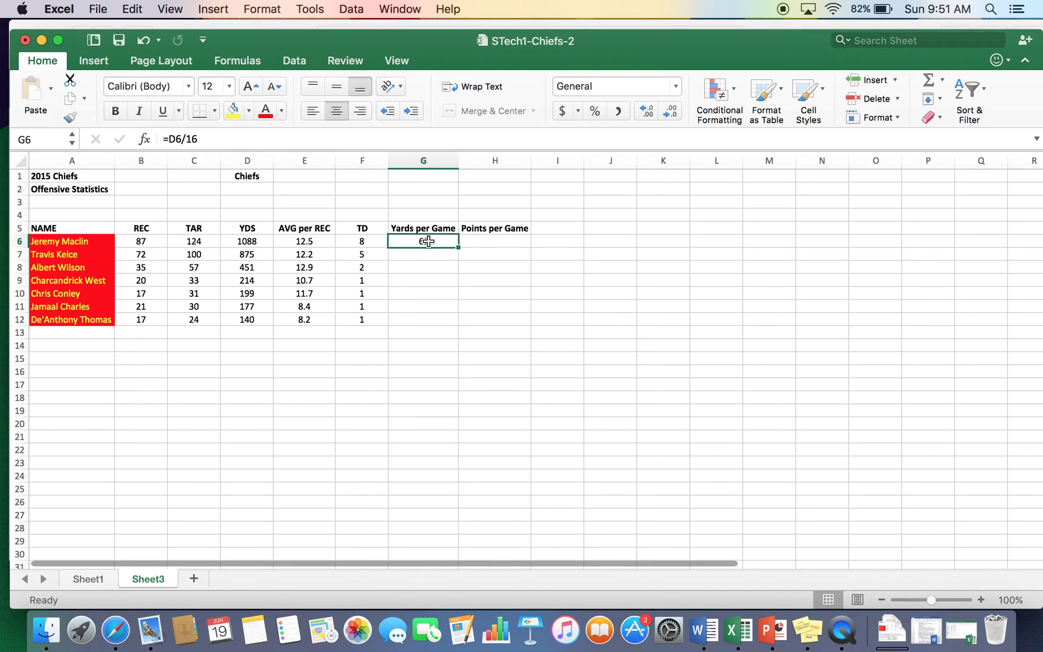
drag(427, 242, 429, 319)
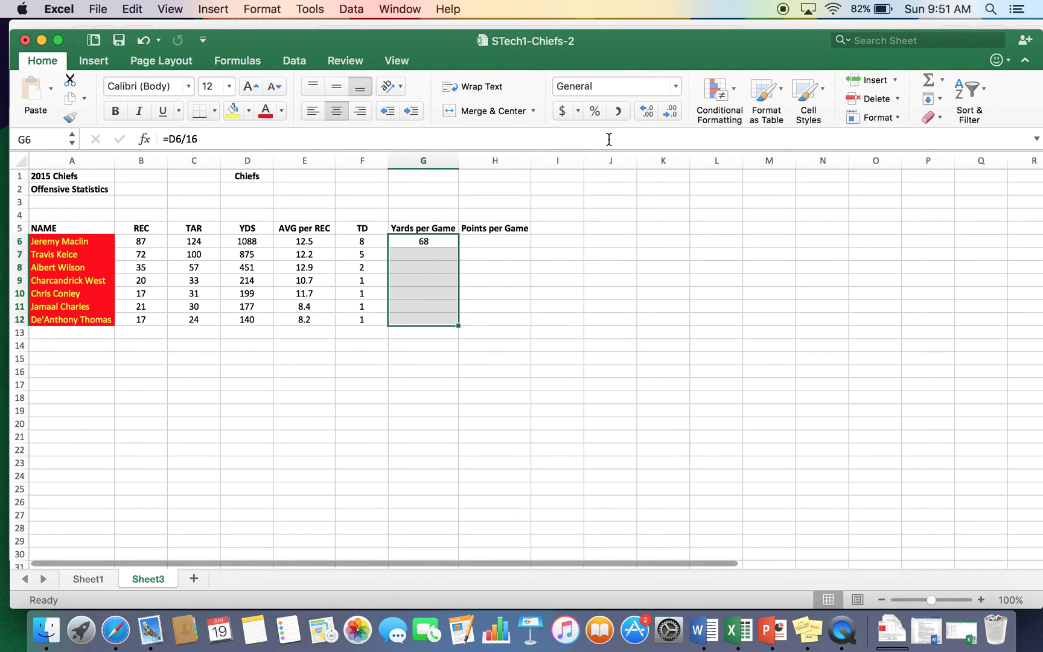
click(649, 112)
click(491, 384)
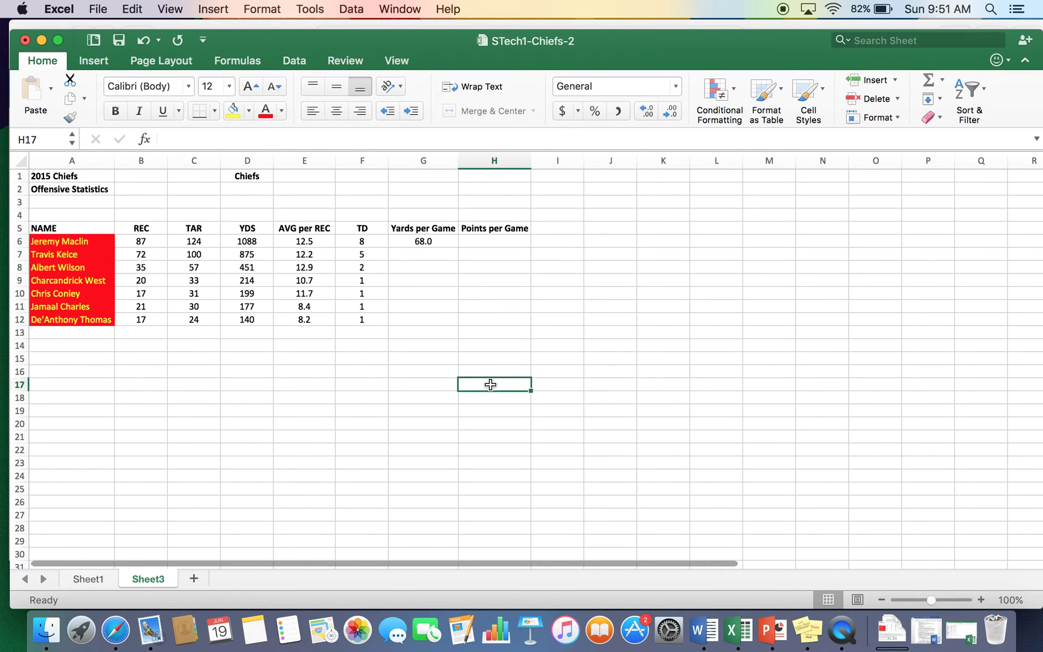
click(430, 251)
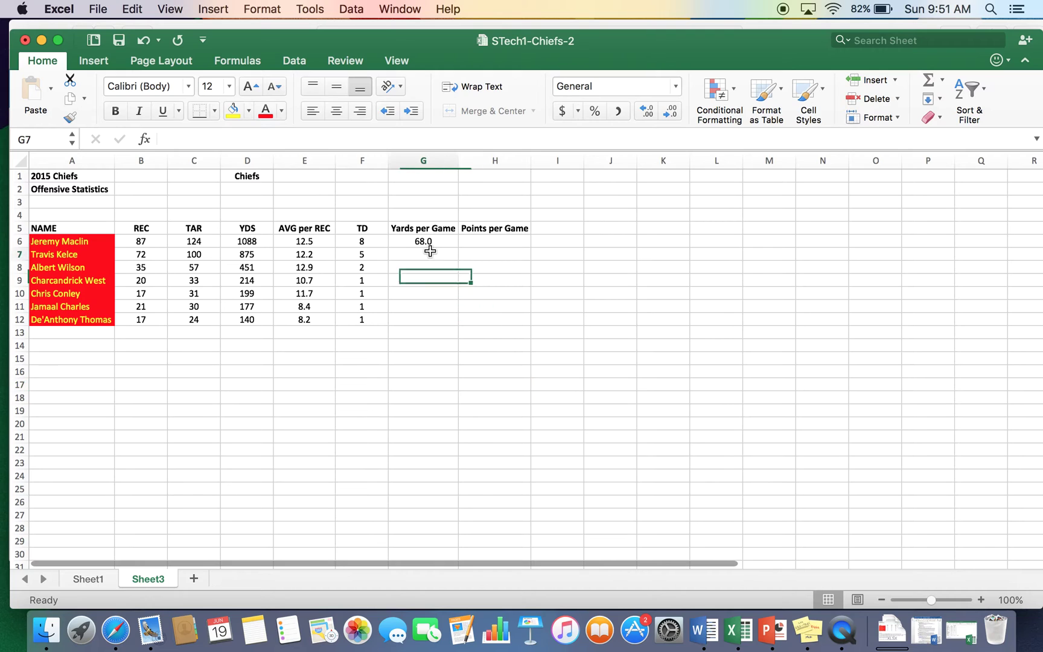
click(426, 242)
click(433, 163)
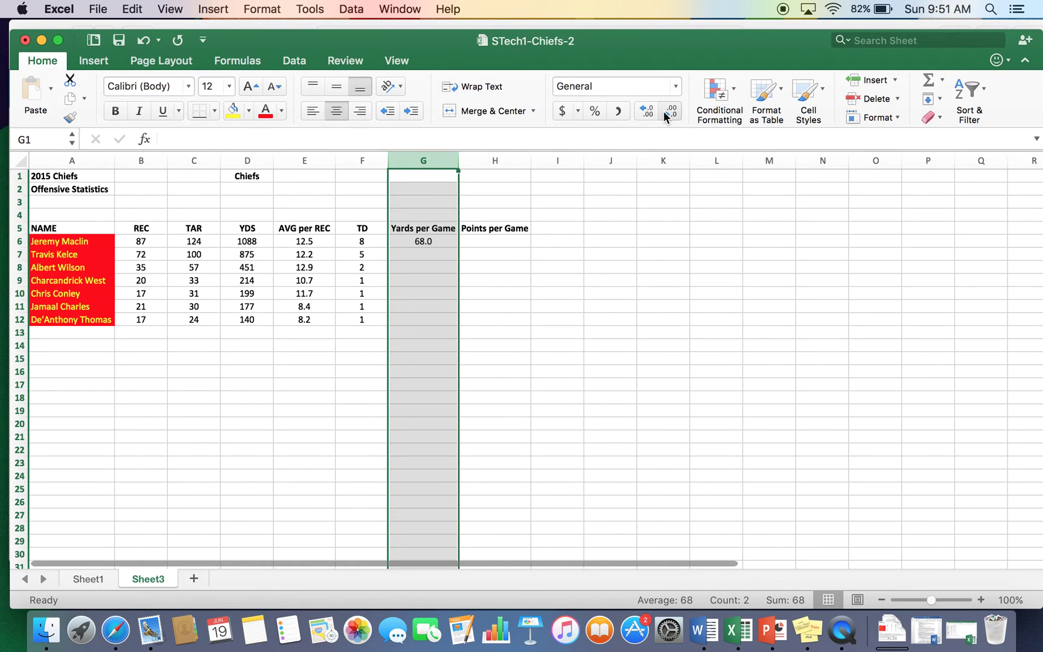
click(493, 216)
drag(408, 241, 410, 318)
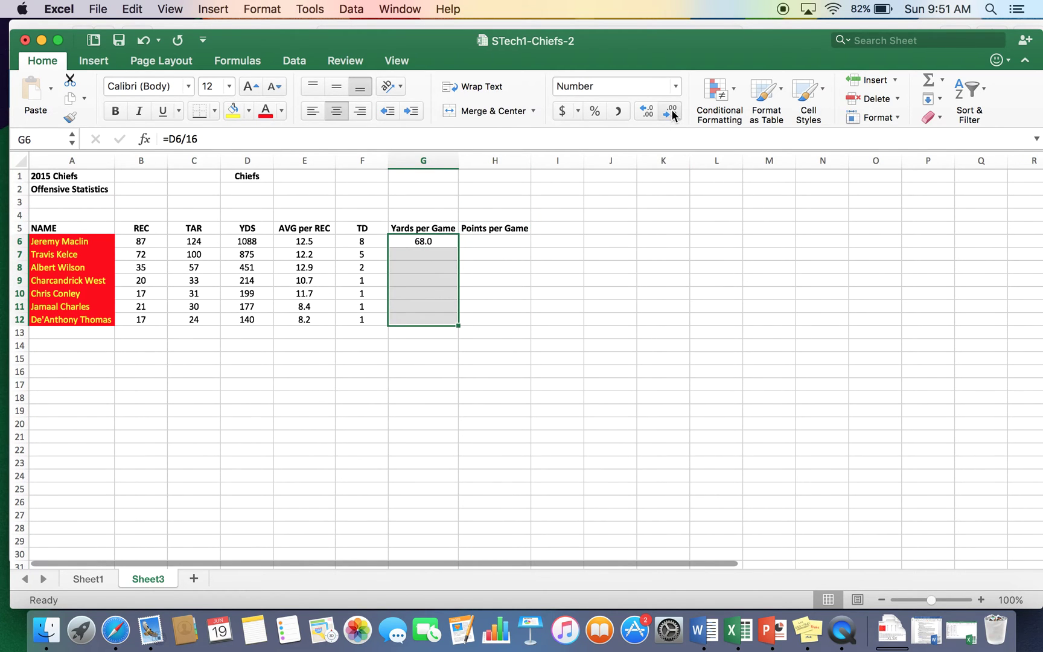
click(589, 292)
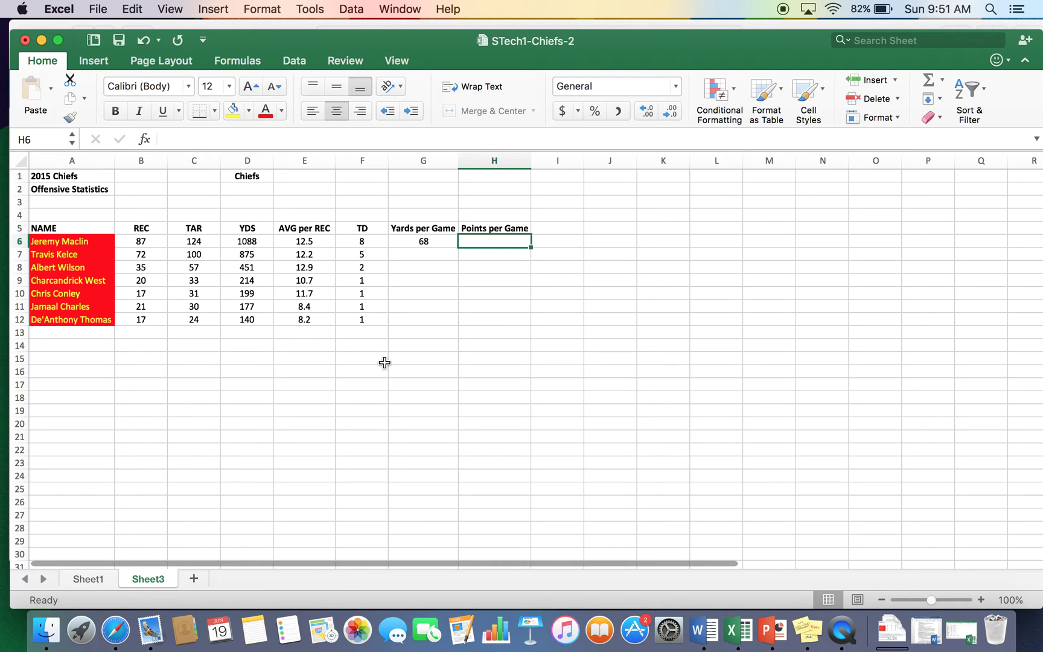
- Enter =(F6*6)/16 in H6, fixing the parentheses after the error prompts, to show 3
text(=)
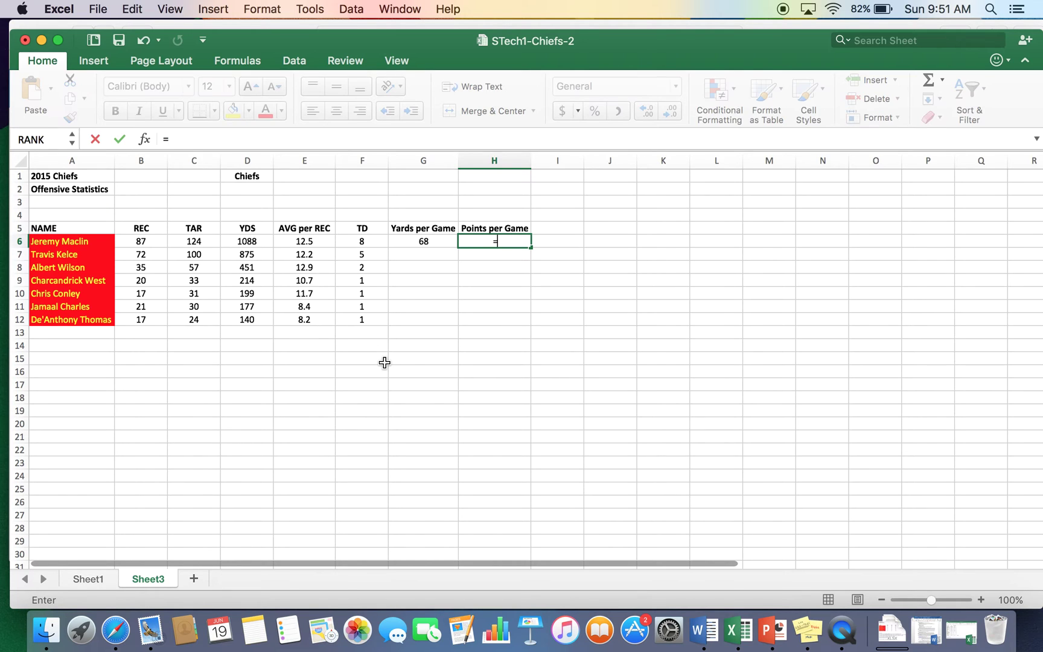
click(361, 240)
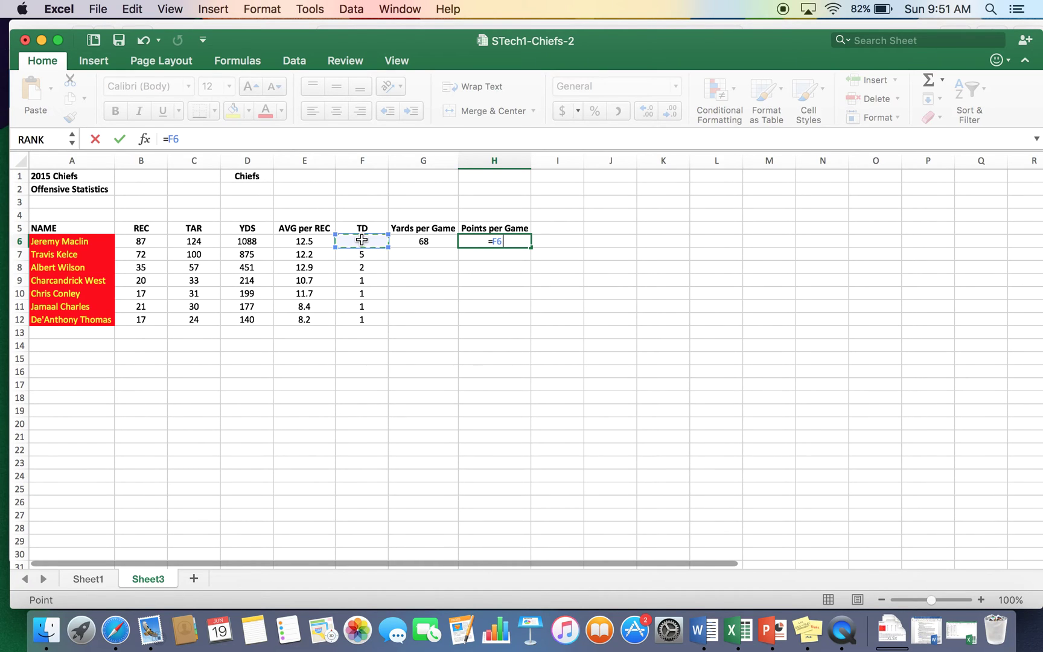
text(*6))
key(Return)
click(569, 282)
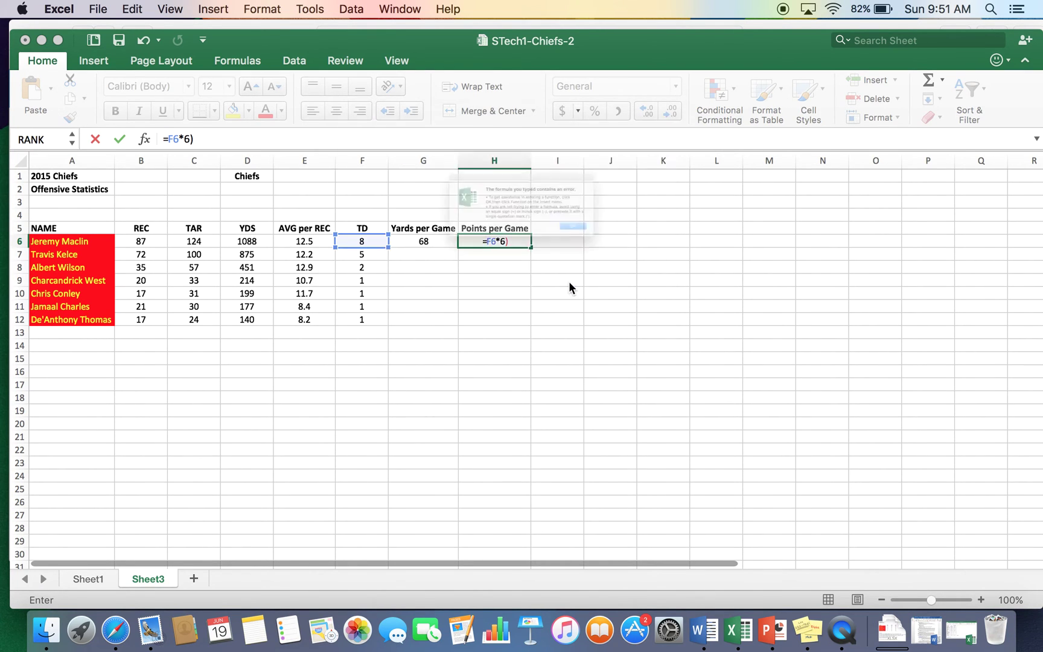
click(638, 254)
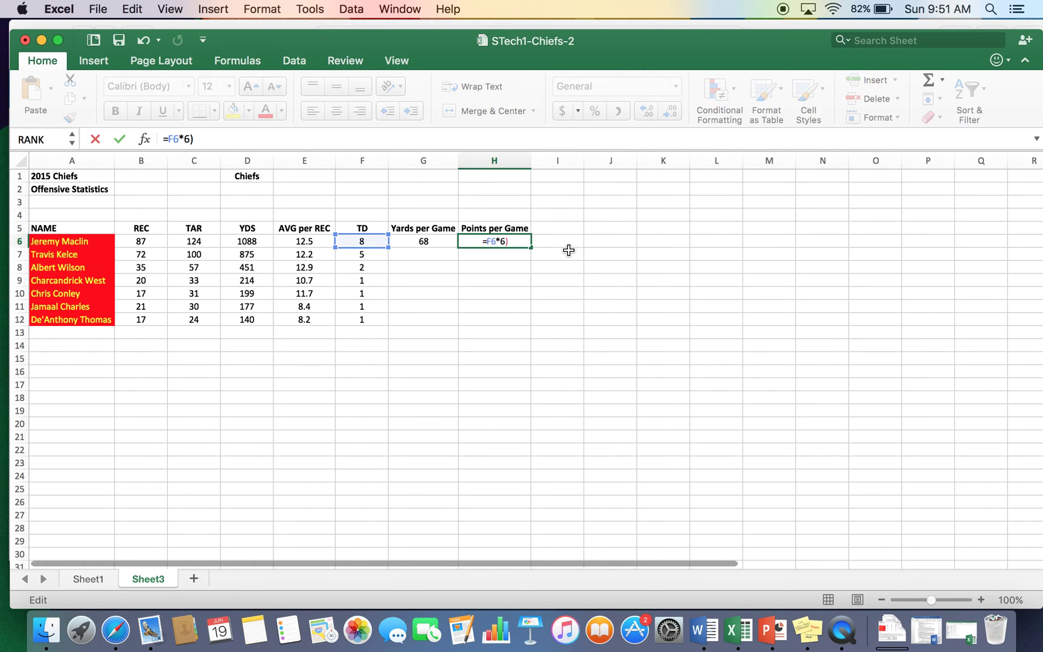
text(()
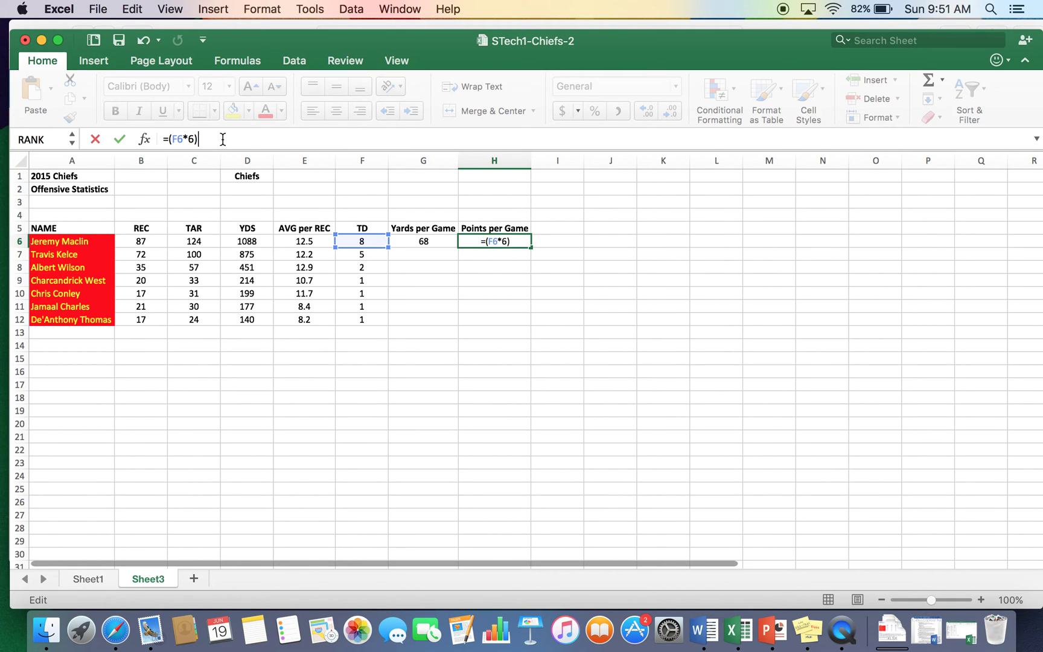
text(/)
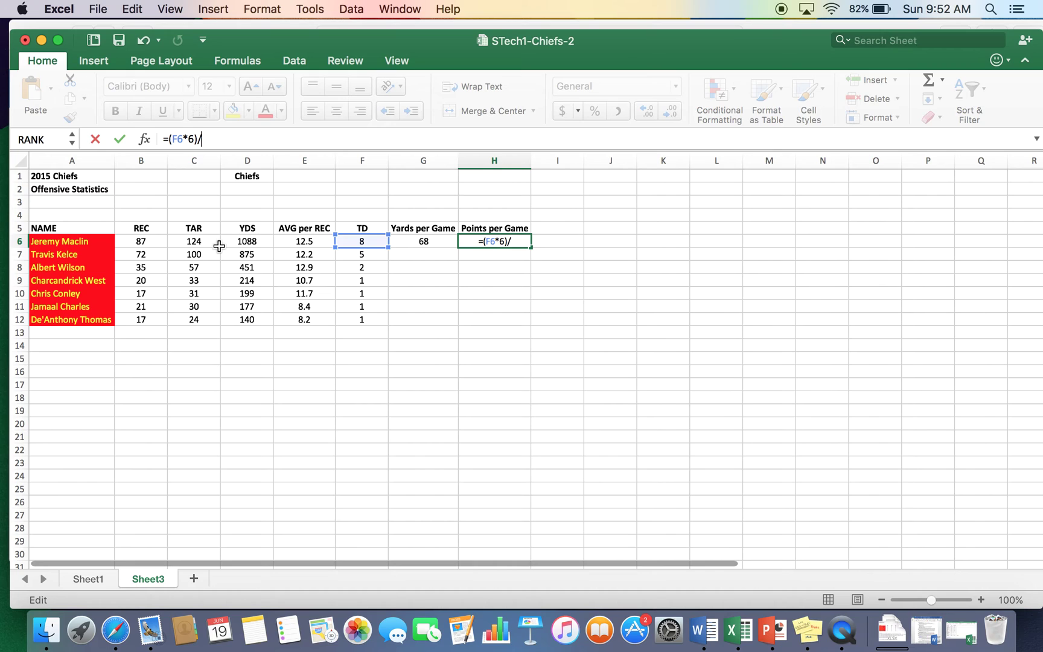
text(16)
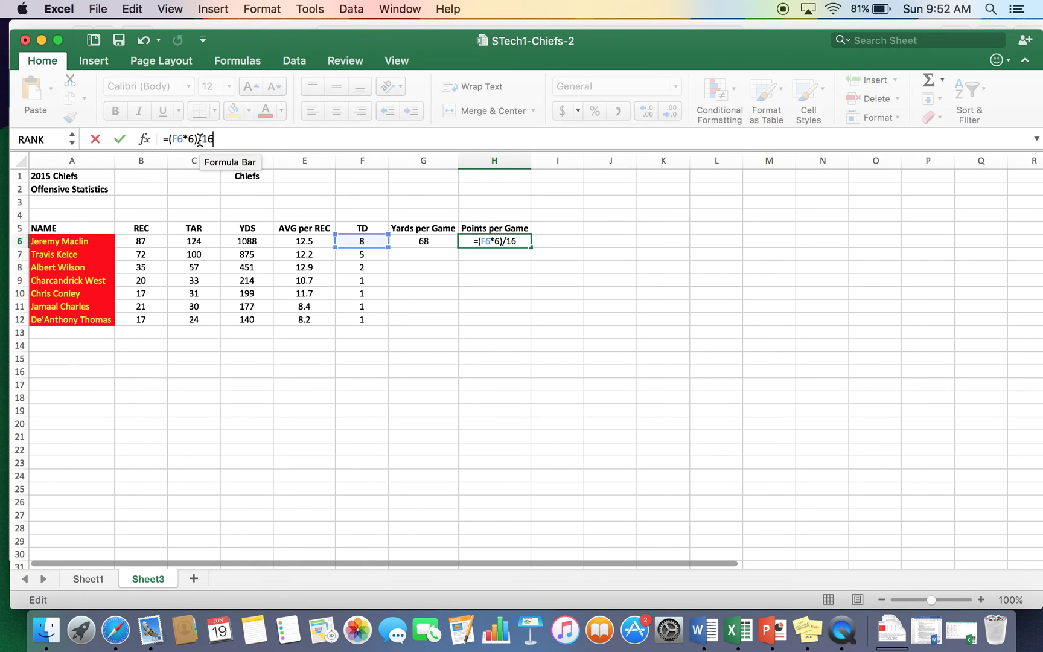
key(Return)
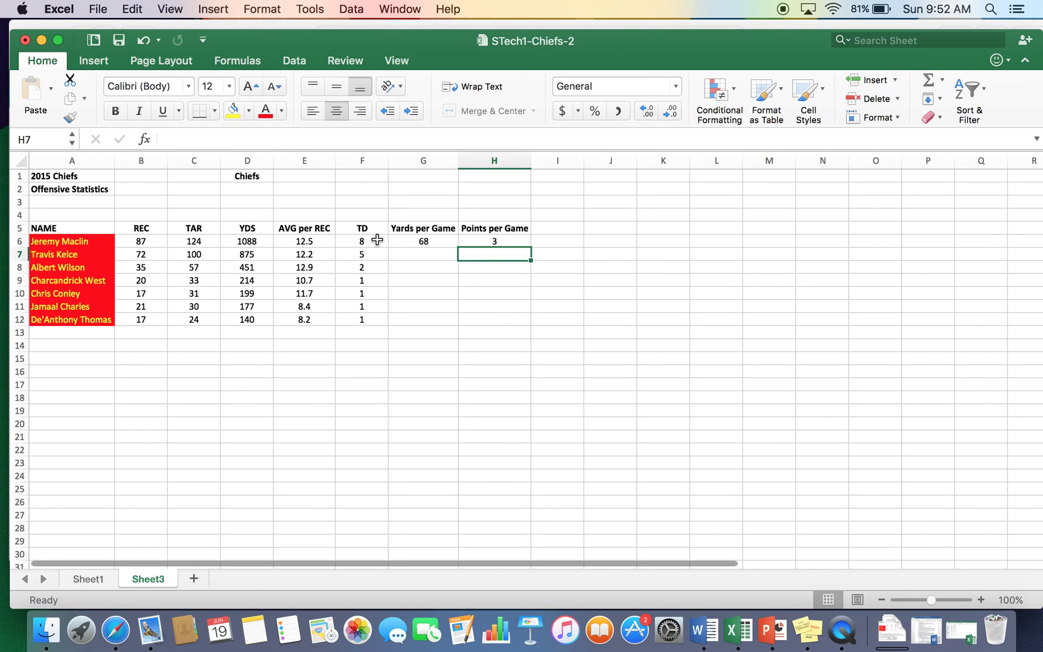
- Fill the Points per Game and Yards per Game formulas from row 6 down to row 12
click(503, 241)
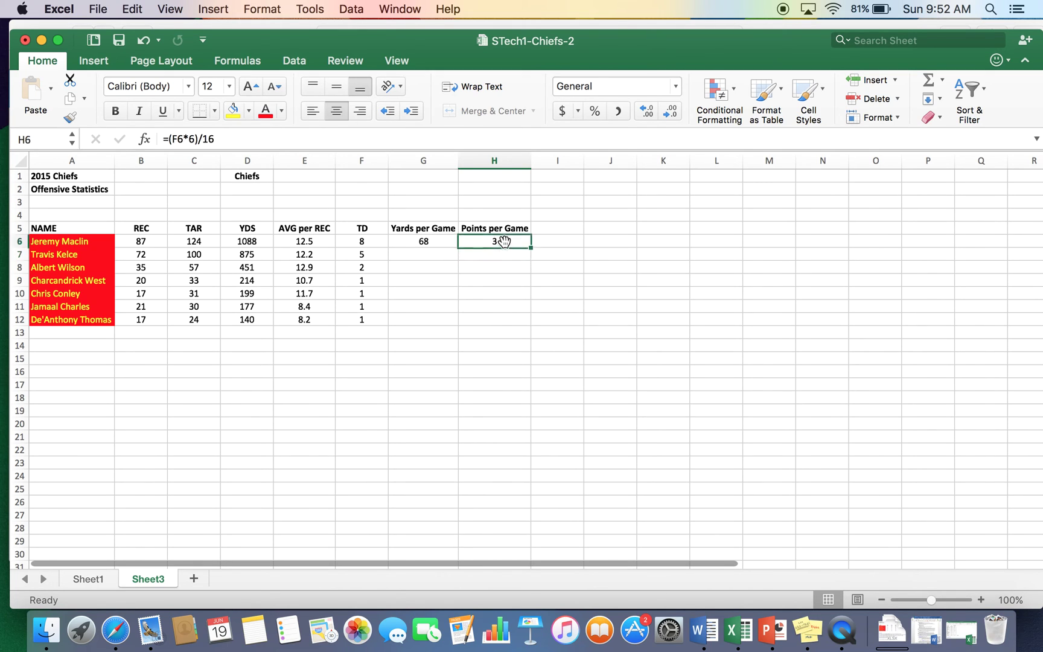
drag(531, 248, 528, 321)
click(430, 280)
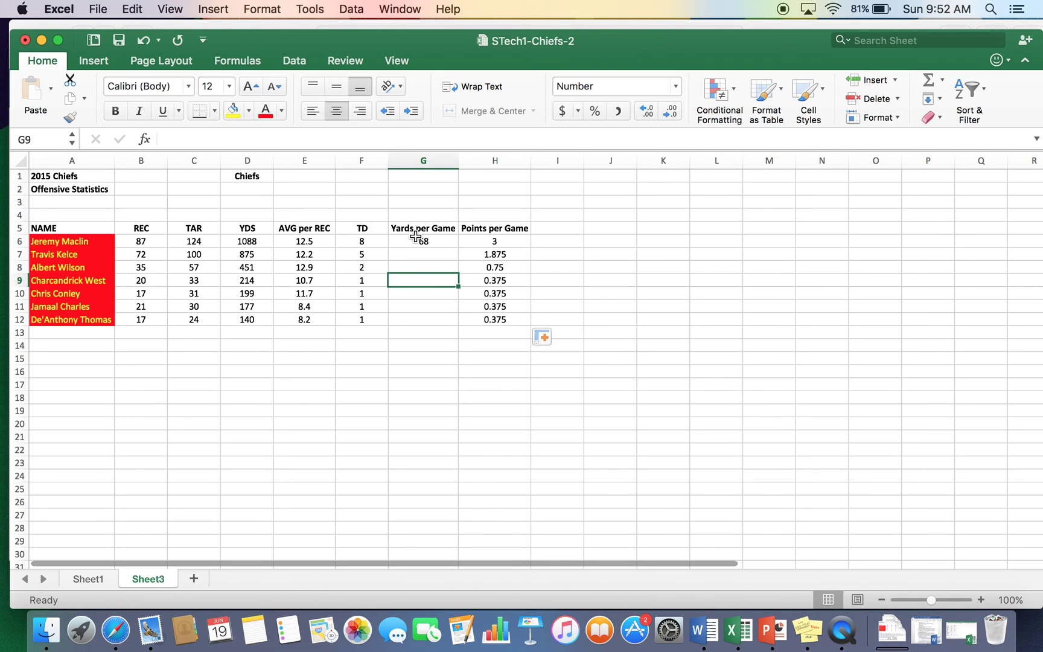
click(415, 238)
drag(458, 247, 460, 321)
click(598, 356)
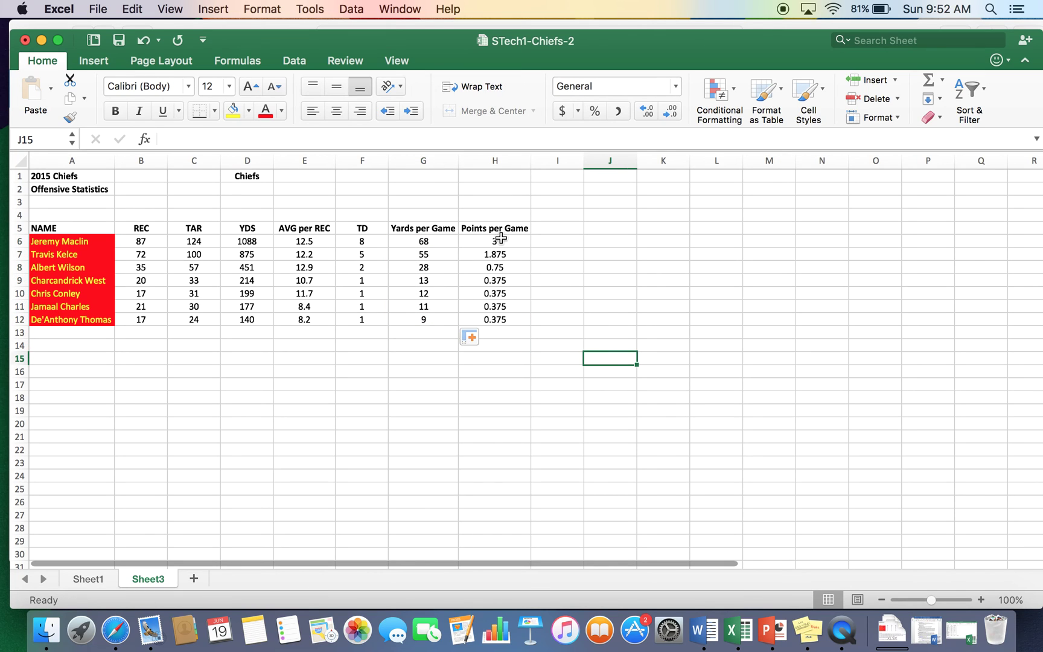
- Reduce the Points per Game values in H6:H12 to one decimal
drag(501, 239, 494, 317)
click(644, 111)
click(644, 112)
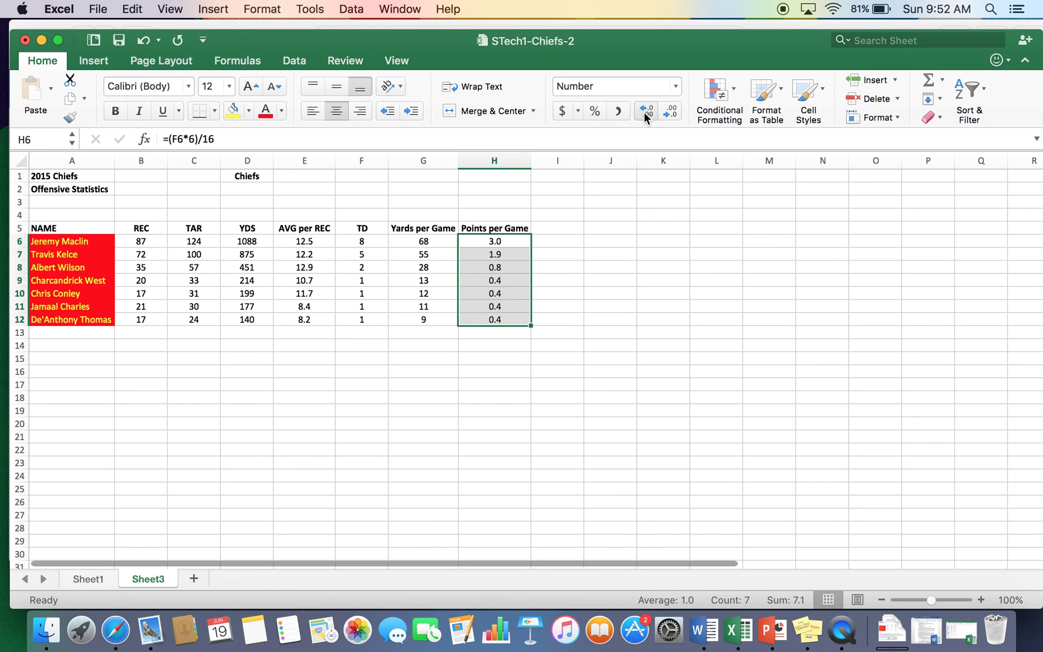
click(662, 292)
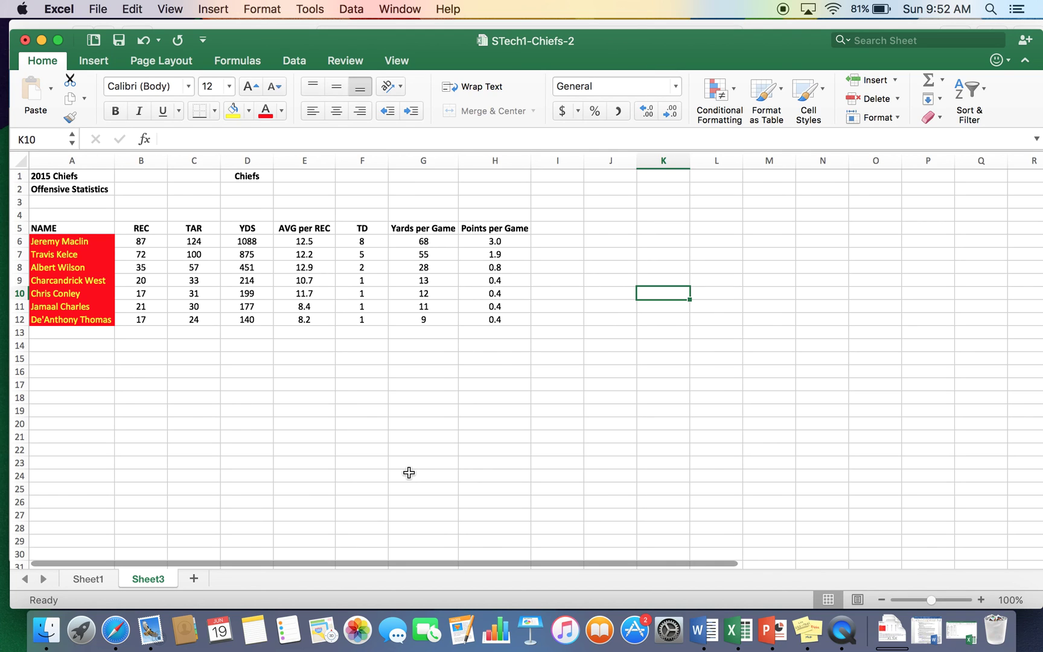
click(620, 343)
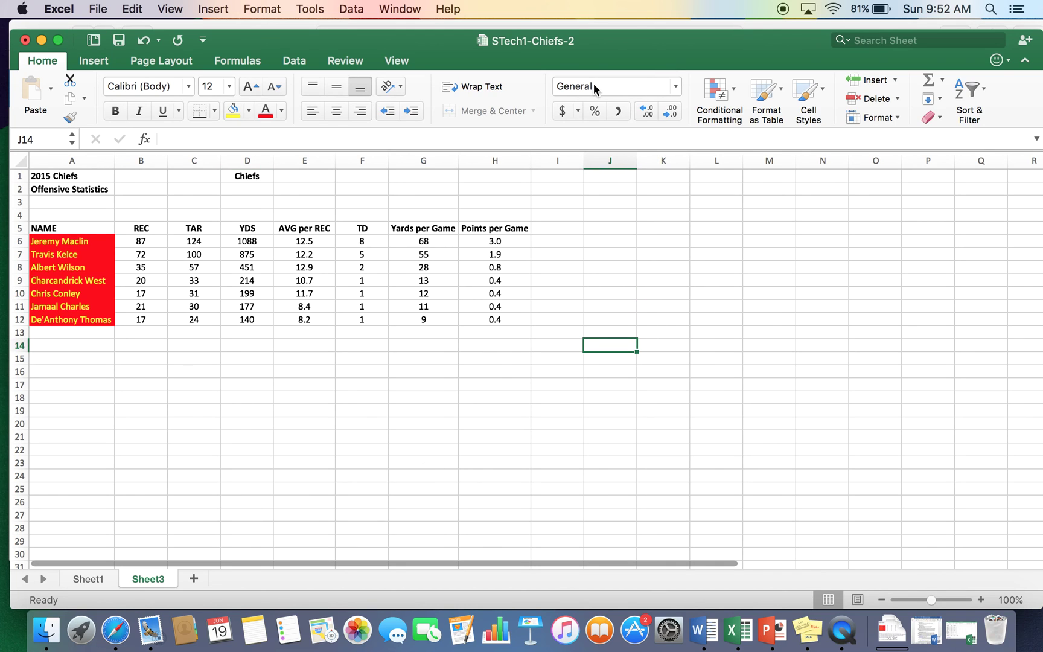
click(101, 580)
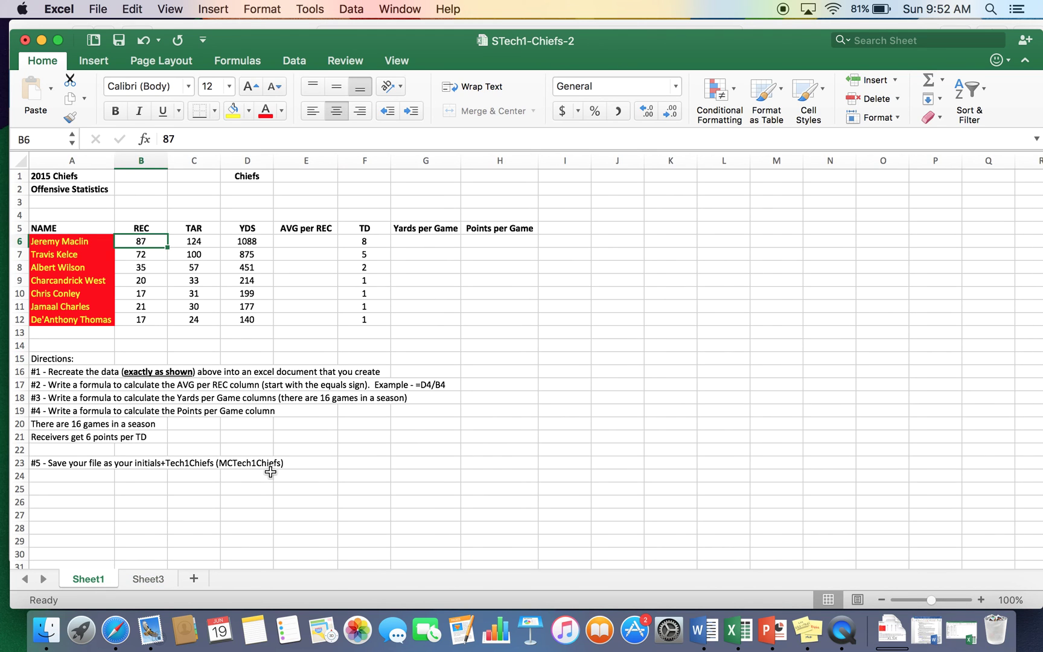
click(144, 578)
click(582, 280)
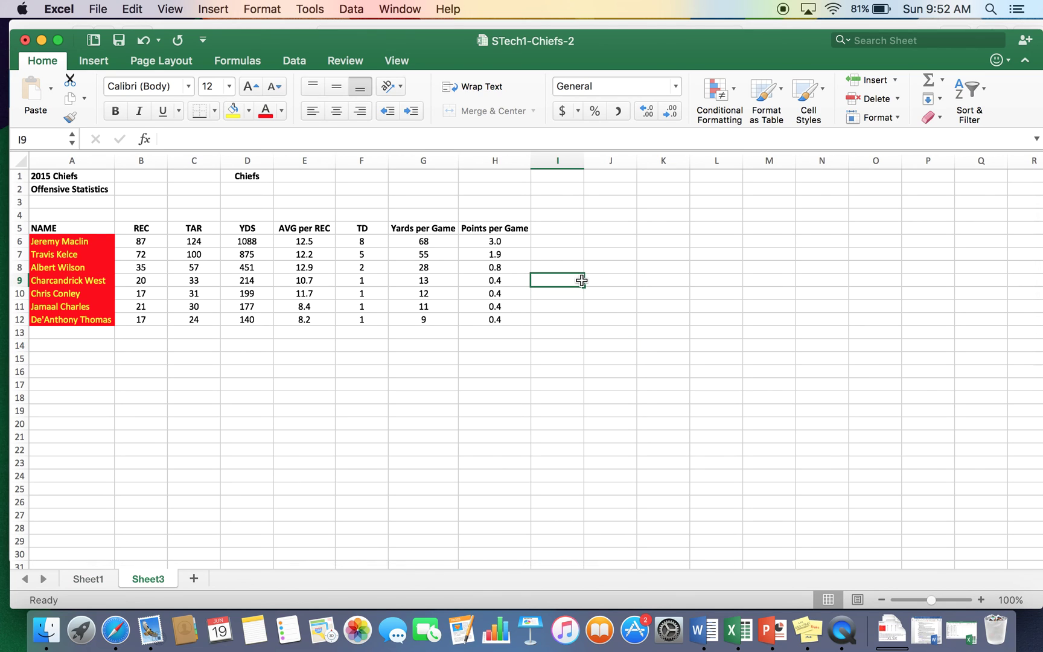